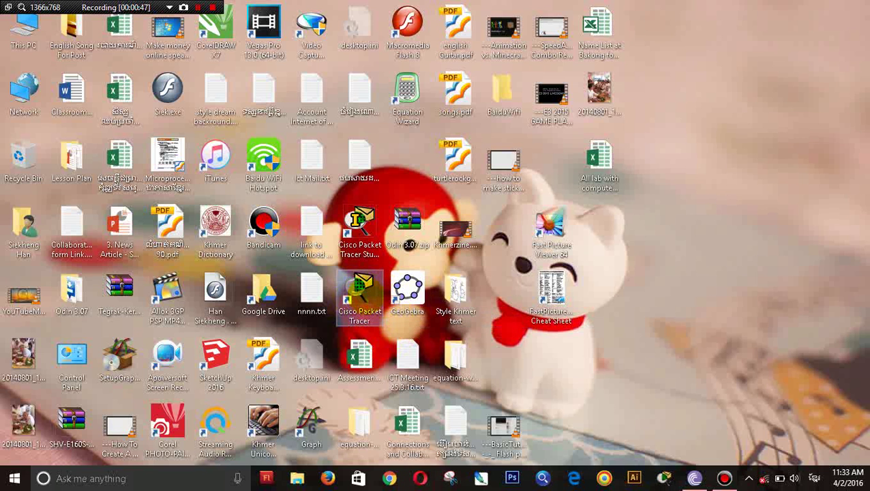
Step: Open Cisco Packet Tracer and place a generic laptop and a generic PC in the logical workspace
{"action": "double_click", "coordinate": [360, 305]}
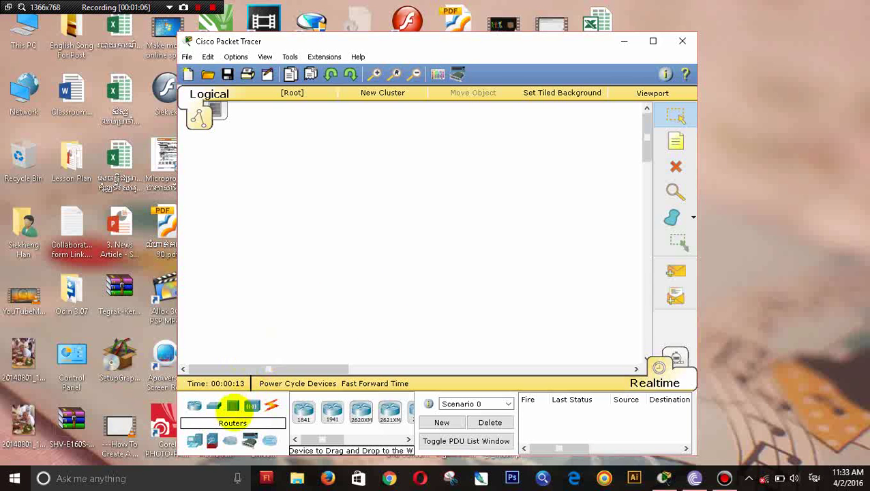
{"action": "left_click", "coordinate": [194, 440]}
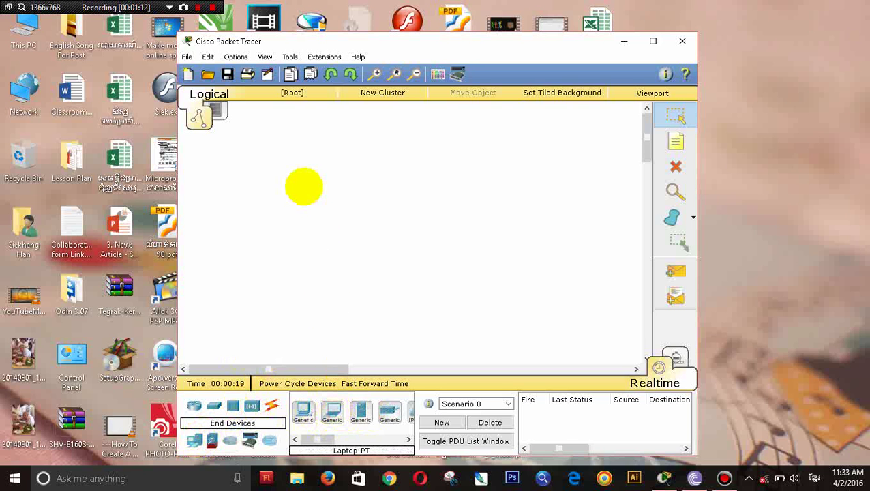
{"action": "left_click", "coordinate": [304, 186]}
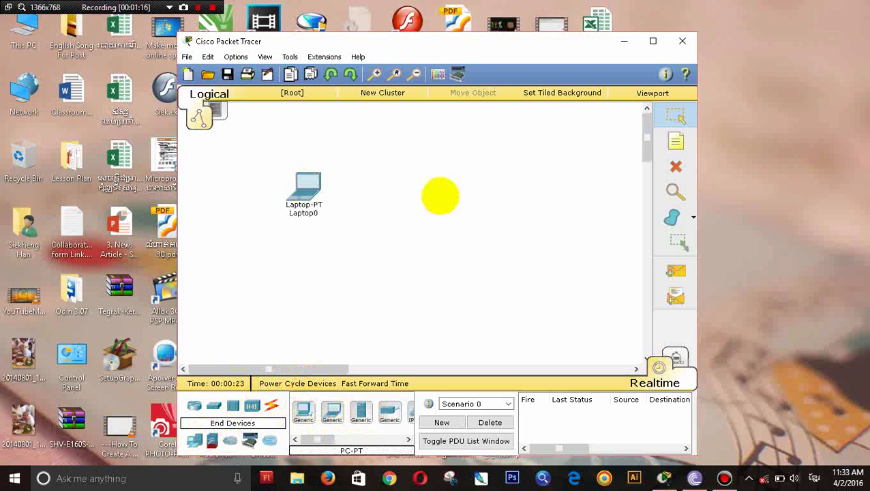
{"action": "left_click", "coordinate": [356, 266]}
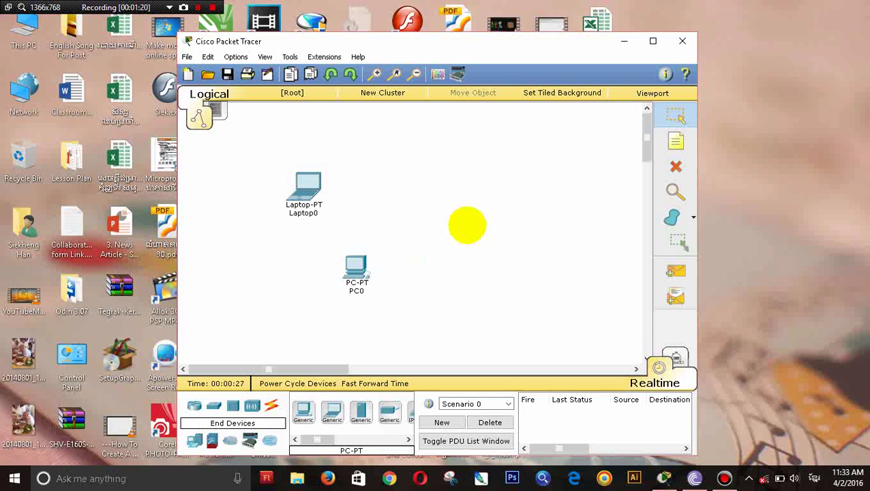
Step: Add a WRT300N wireless router to the workspace, to the right of the laptop
{"action": "left_click", "coordinate": [251, 406]}
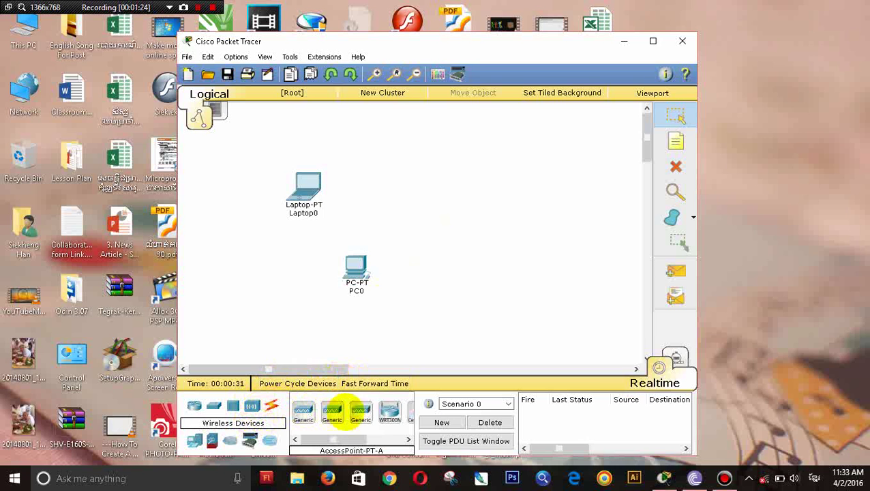
{"action": "left_click", "coordinate": [390, 412]}
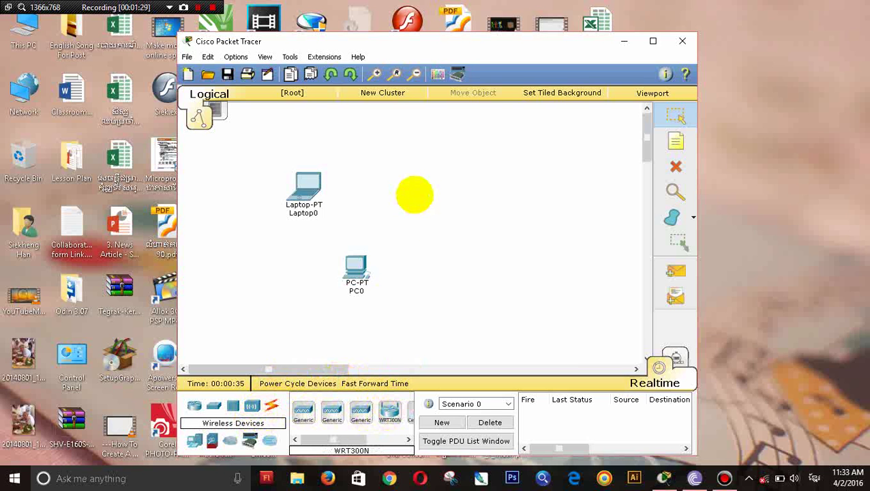
{"action": "left_click", "coordinate": [414, 195]}
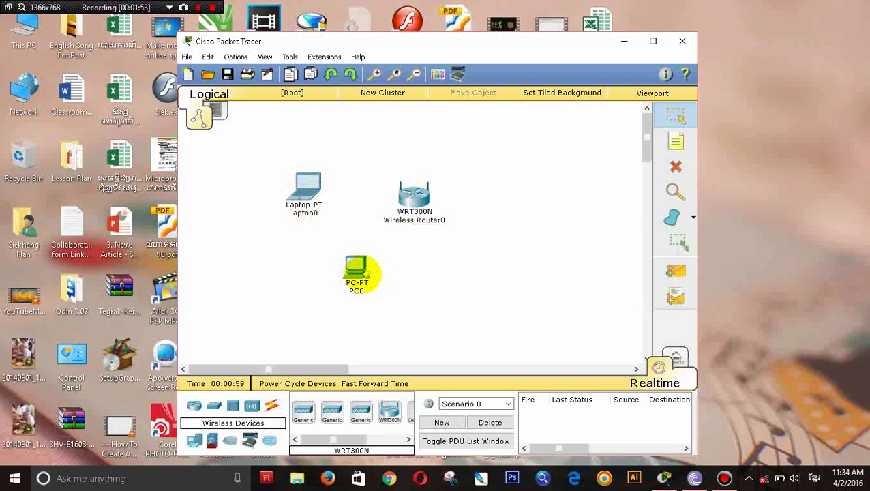
Step: Connect PC0's FastEthernet0 port to the wireless router's Ethernet 1 port with a copper straight-through cable
{"action": "mouse_move", "coordinate": [322, 202]}
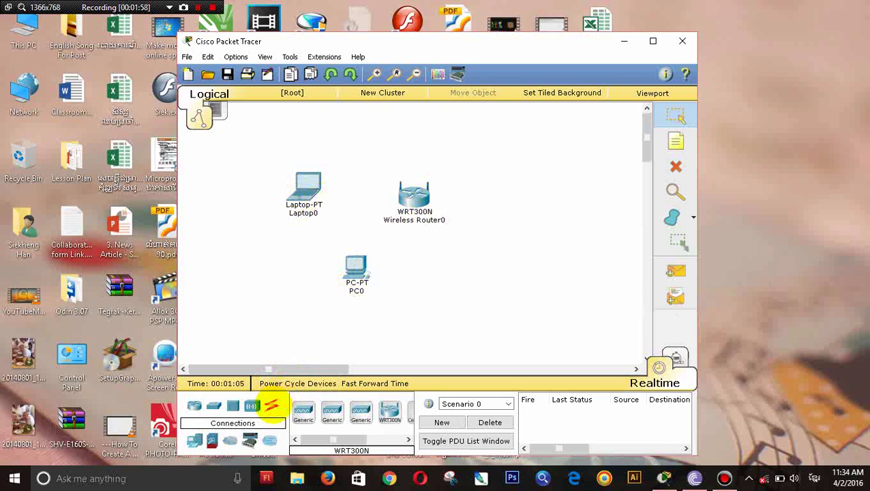
{"action": "left_click", "coordinate": [271, 405]}
{"action": "left_click", "coordinate": [390, 412]}
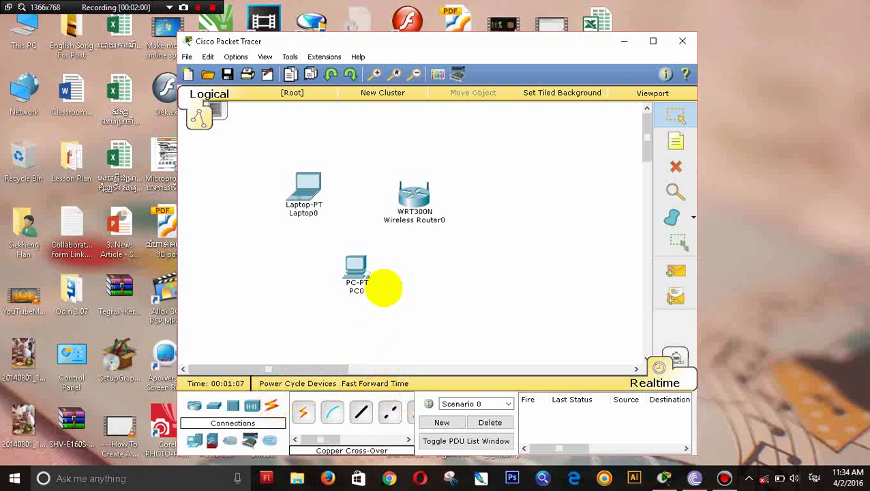
{"action": "left_click", "coordinate": [362, 412]}
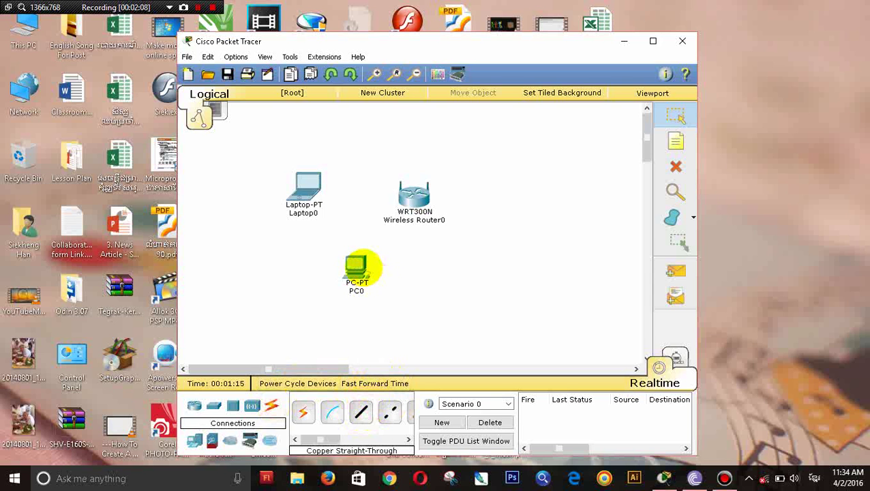
{"action": "left_click", "coordinate": [362, 266]}
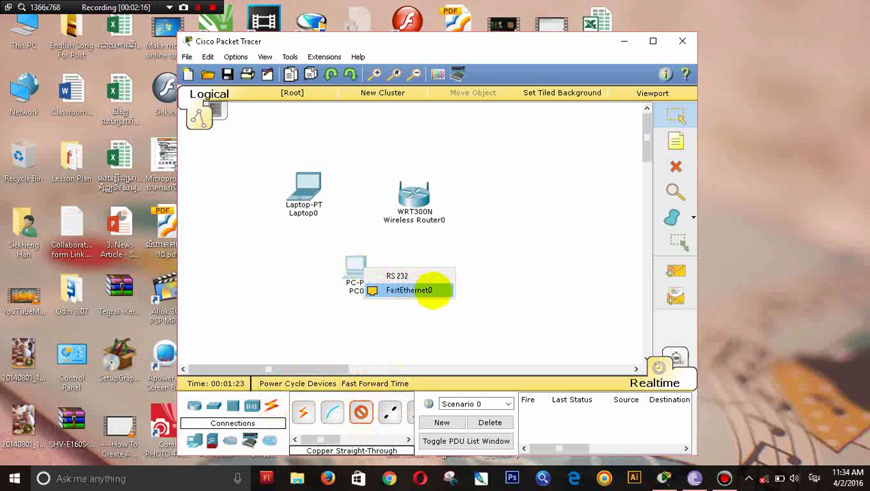
{"action": "left_click", "coordinate": [433, 290]}
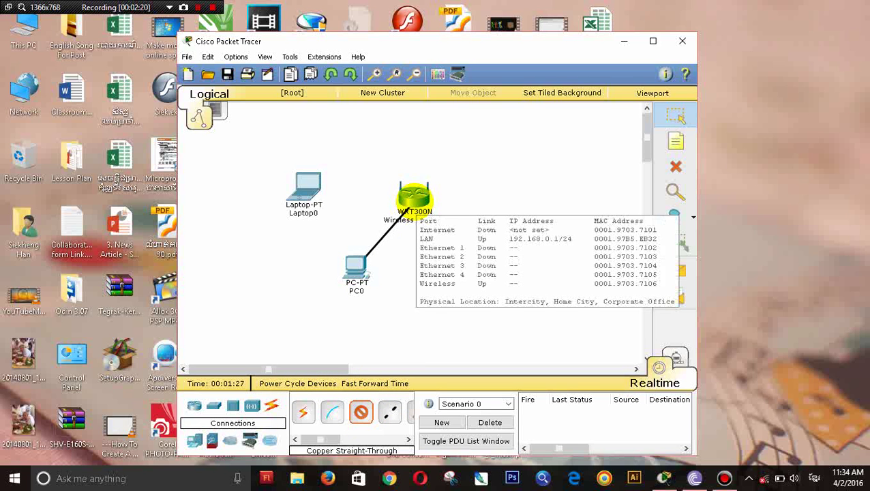
{"action": "left_click", "coordinate": [413, 203]}
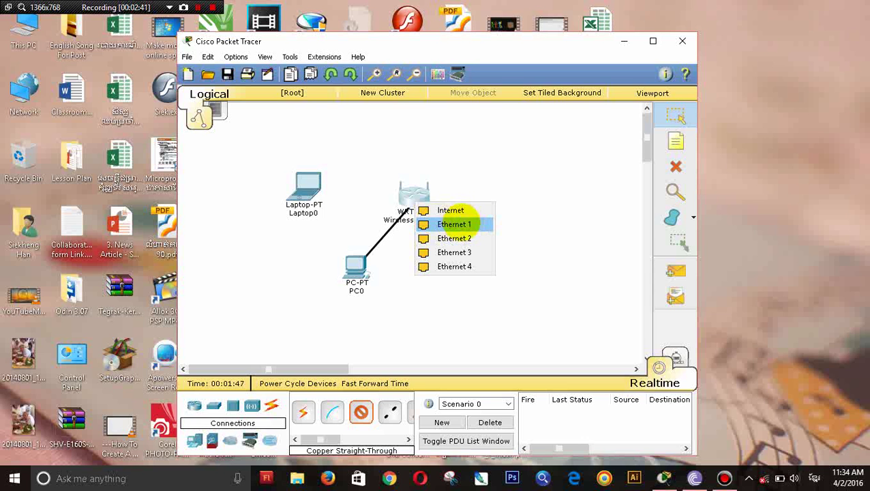
{"action": "left_click", "coordinate": [454, 224]}
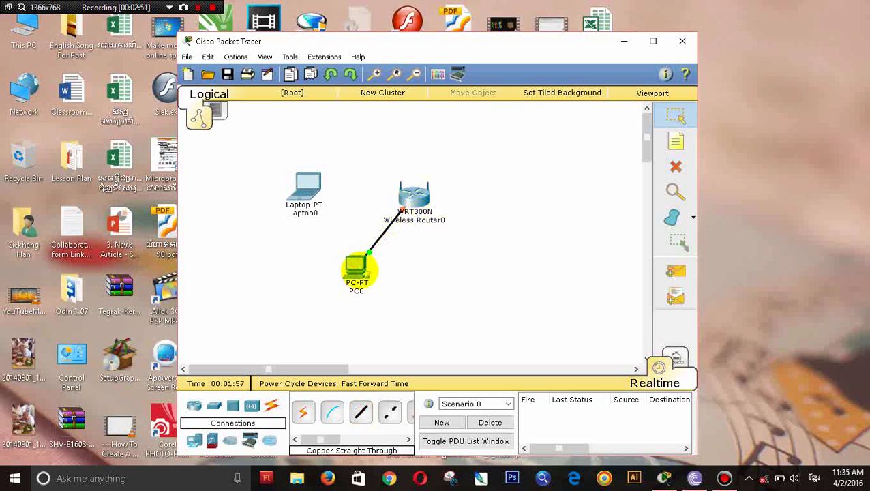
Step: Set PC0's IP configuration to DHCP and its IPv6 configuration to Auto Config, and close the PC's window
{"action": "mouse_move", "coordinate": [361, 274]}
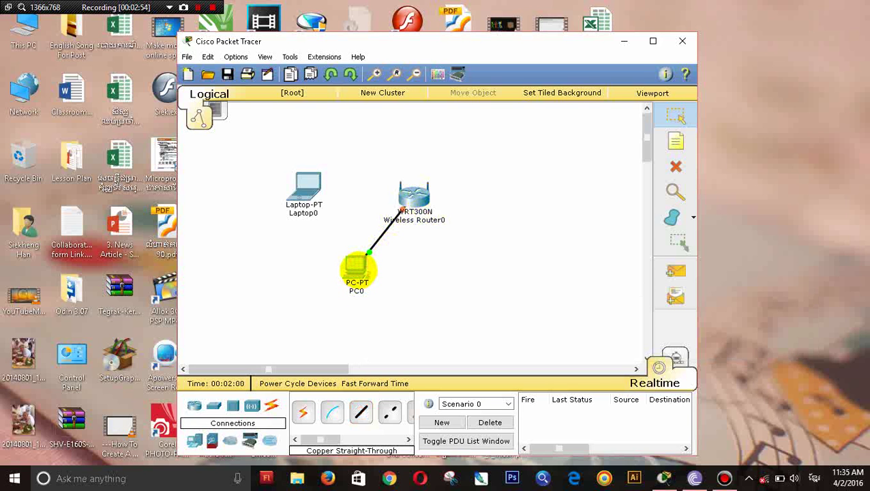
{"action": "left_click", "coordinate": [357, 271]}
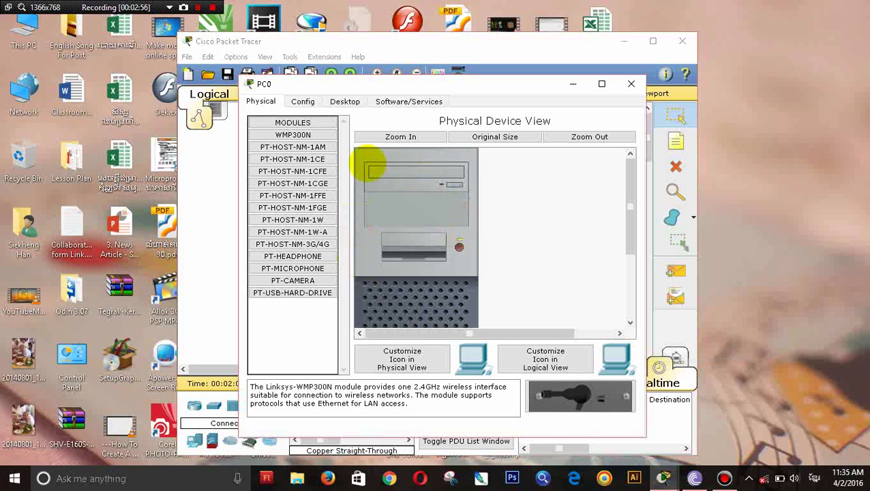
{"action": "left_click", "coordinate": [346, 101]}
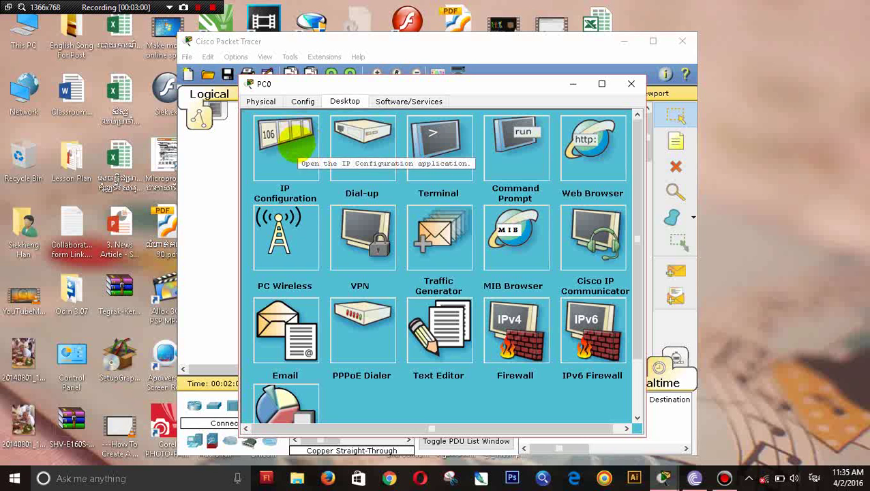
{"action": "left_click_drag", "start_coordinate": [475, 81], "coordinate": [465, 248]}
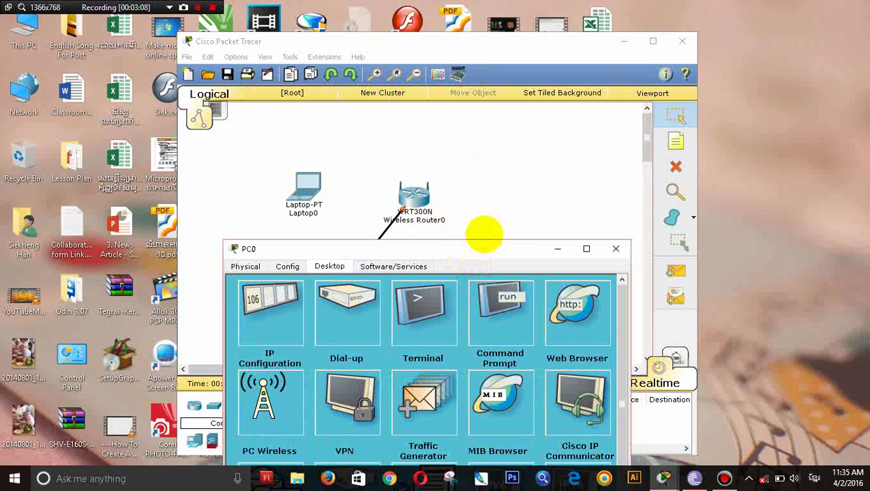
{"action": "left_click_drag", "start_coordinate": [483, 253], "coordinate": [502, 129]}
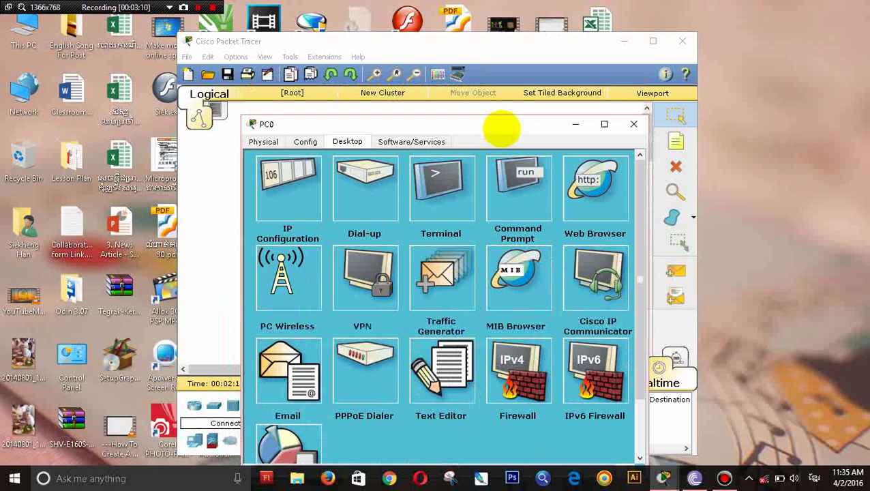
{"action": "left_click", "coordinate": [291, 198]}
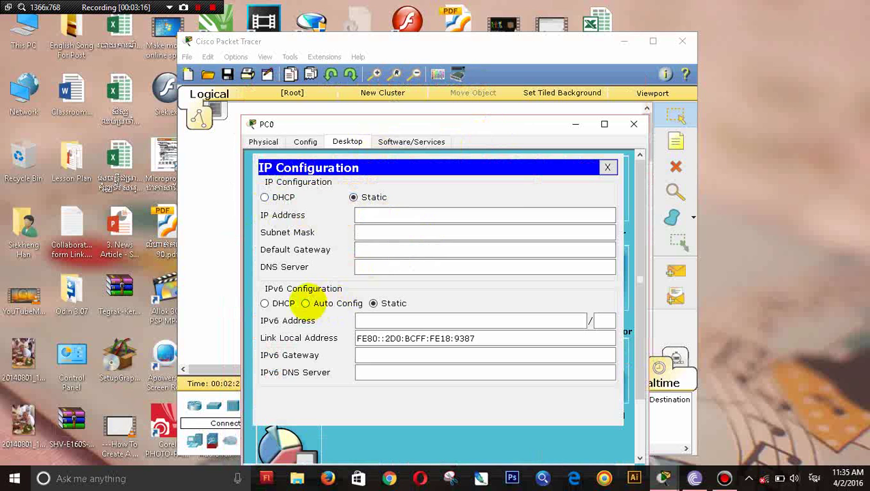
{"action": "left_click", "coordinate": [305, 303]}
{"action": "left_click", "coordinate": [264, 197]}
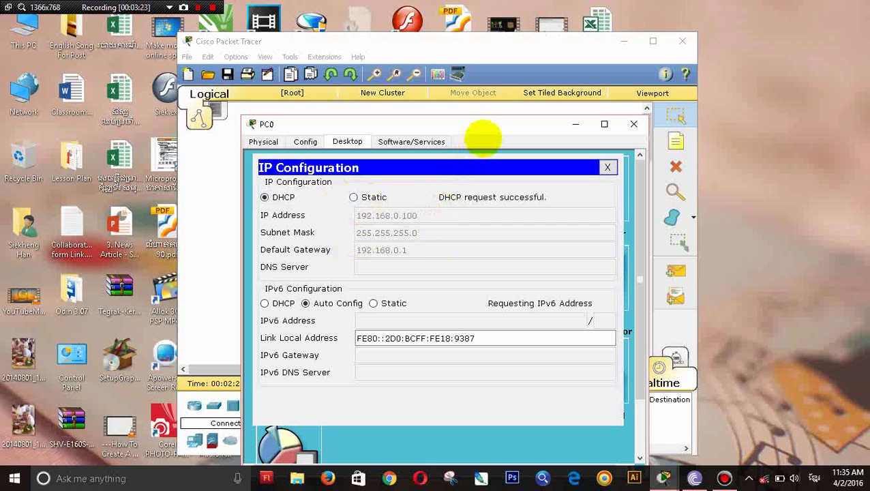
{"action": "mouse_move", "coordinate": [492, 130]}
{"action": "left_mouse_down"}
{"action": "mouse_move", "coordinate": [486, 227]}
{"action": "mouse_move", "coordinate": [497, 220]}
{"action": "mouse_move", "coordinate": [485, 142]}
{"action": "left_mouse_up"}
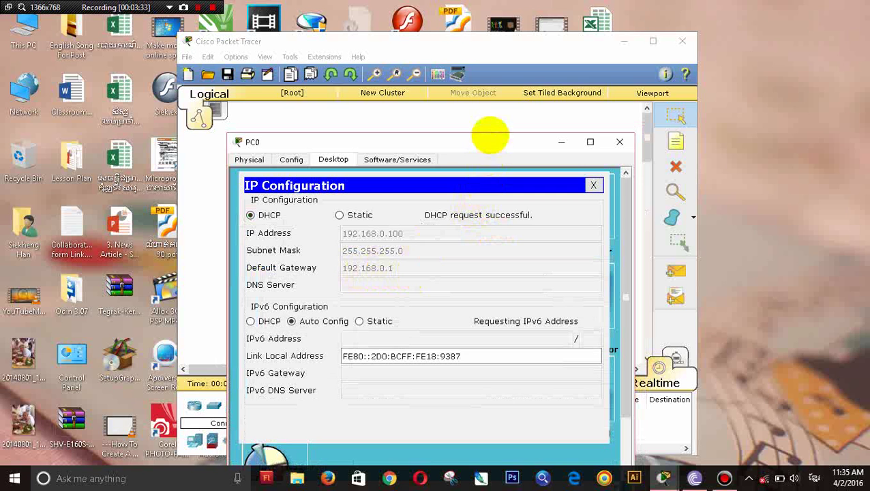
{"action": "left_click_drag", "start_coordinate": [490, 144], "coordinate": [469, 114]}
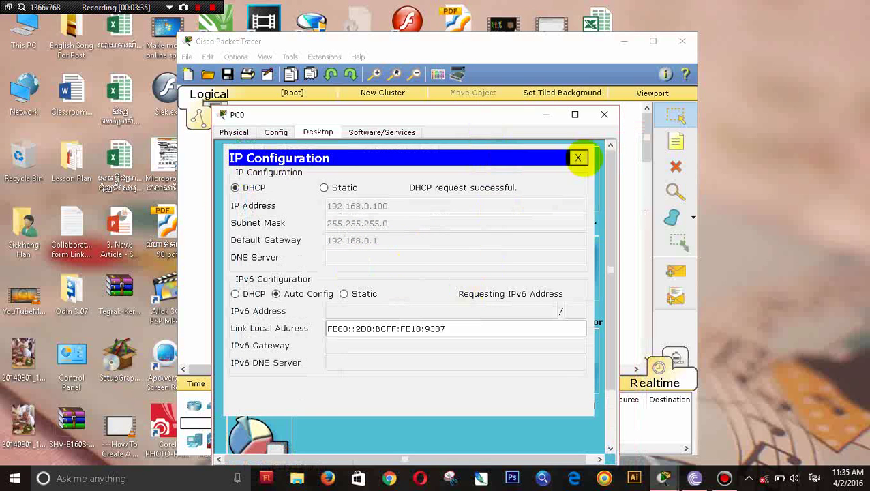
{"action": "left_click", "coordinate": [602, 116]}
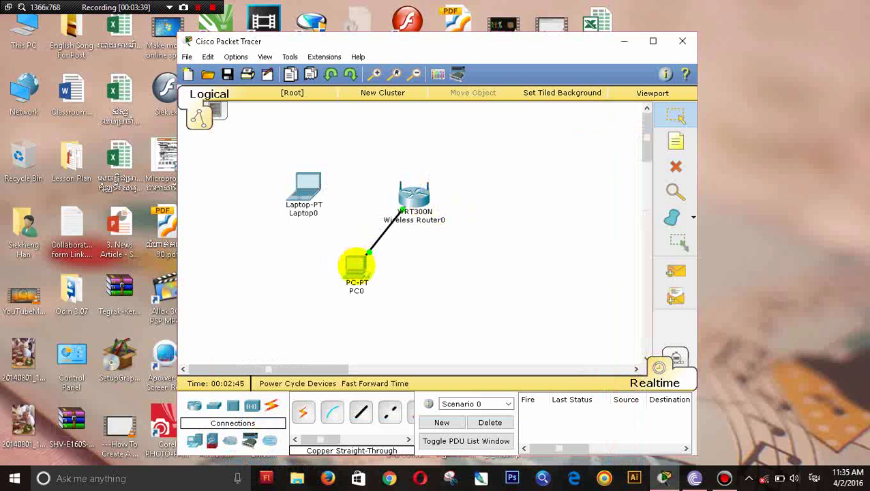
{"action": "left_click", "coordinate": [360, 267]}
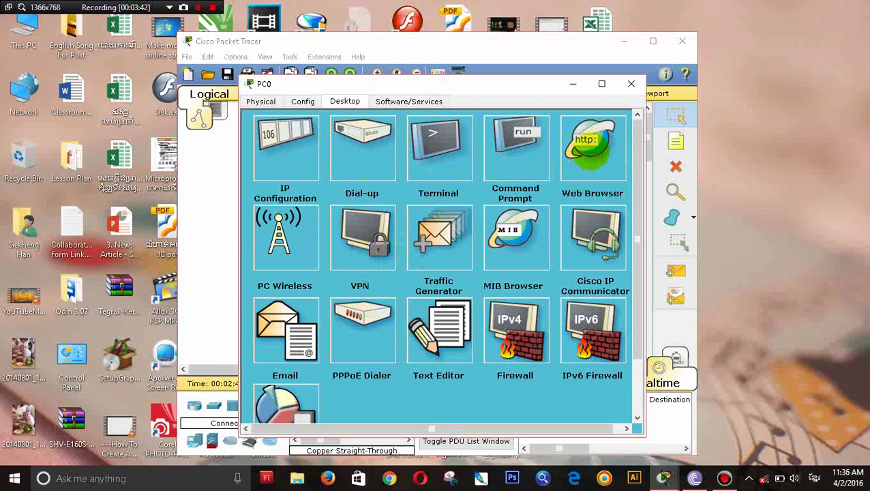
{"action": "left_click", "coordinate": [538, 85]}
{"action": "left_click_drag", "start_coordinate": [538, 84], "coordinate": [551, 309]}
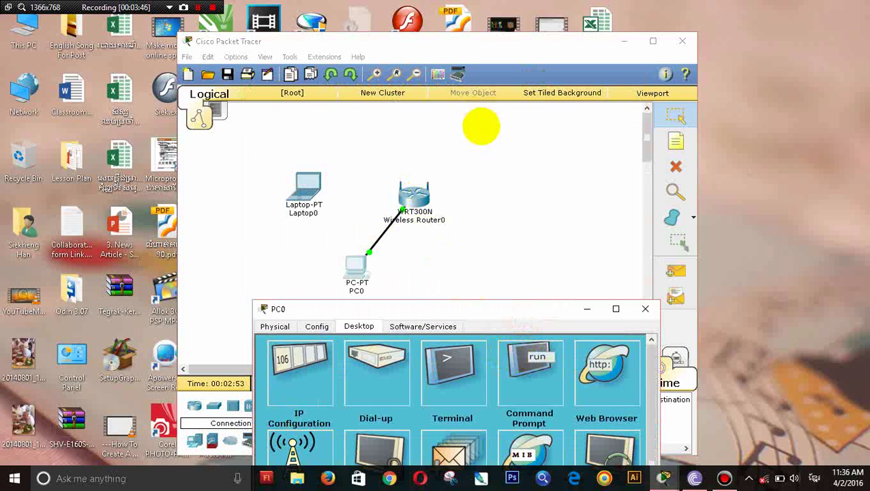
{"action": "left_click_drag", "start_coordinate": [488, 313], "coordinate": [472, 143]}
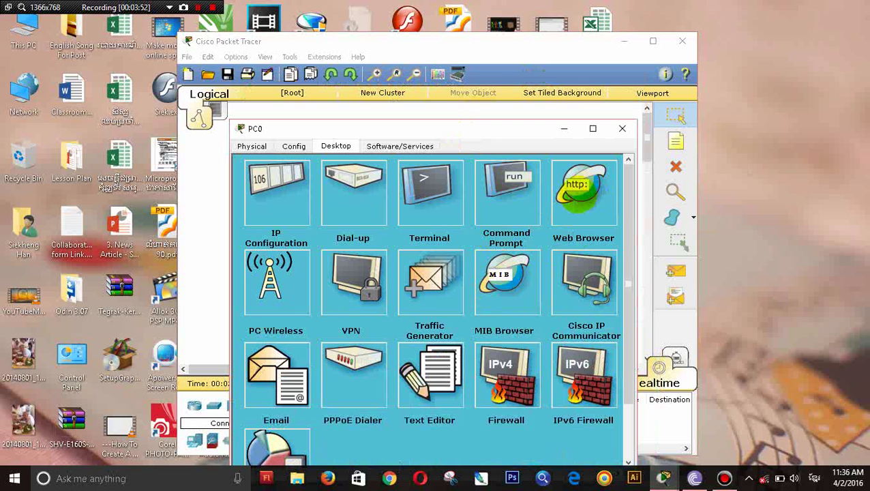
{"action": "left_click", "coordinate": [576, 191]}
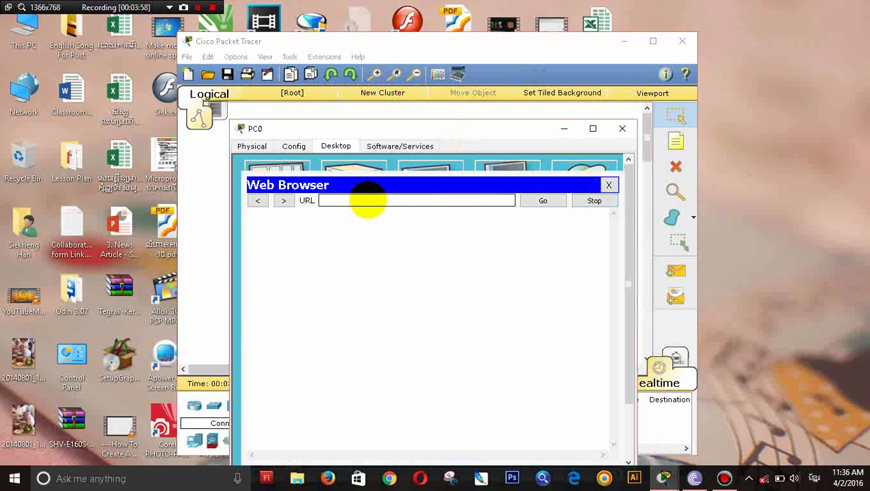
{"action": "left_click", "coordinate": [368, 200]}
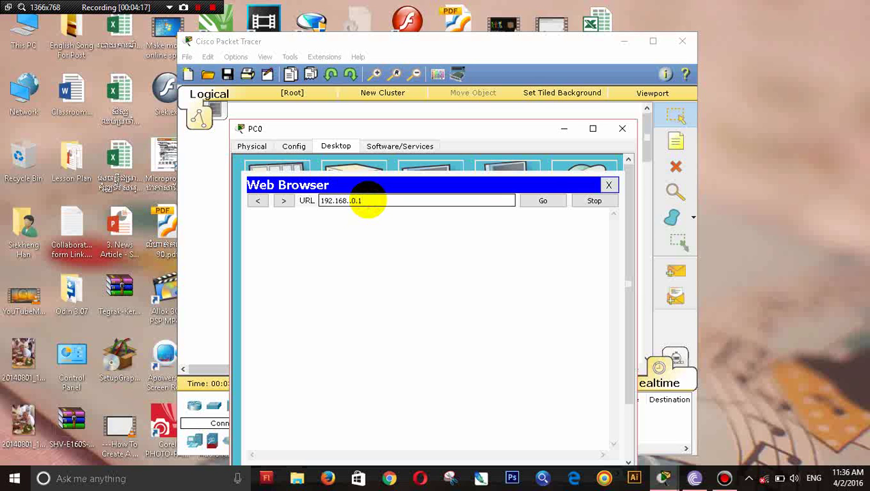
{"action": "left_click", "coordinate": [542, 199]}
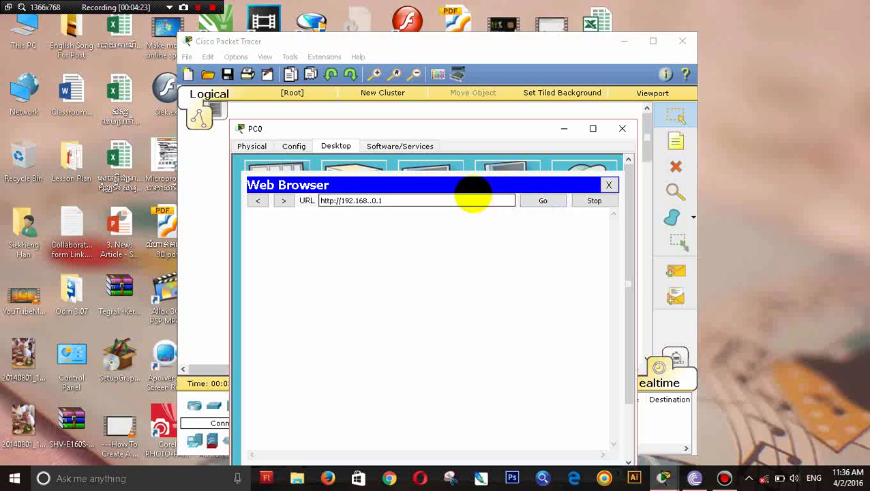
{"action": "left_click", "coordinate": [369, 200]}
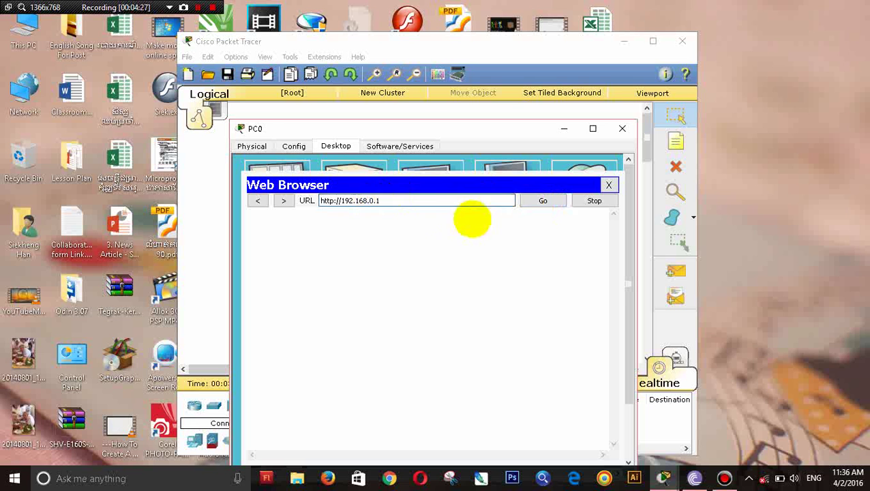
{"action": "left_click", "coordinate": [543, 200]}
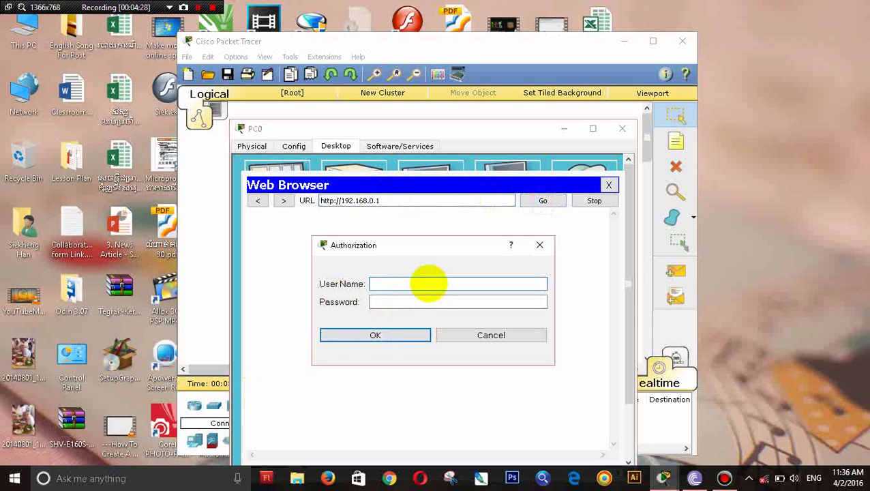
Step: Log in to the router's setup page with the user name admin and the account password
{"action": "left_click", "coordinate": [380, 303]}
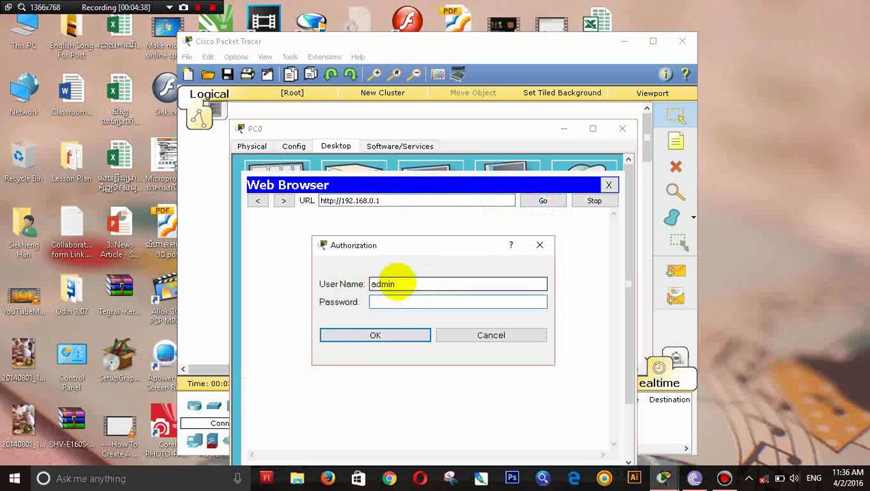
{"action": "type", "text": "ad"}
{"action": "left_click", "coordinate": [375, 335]}
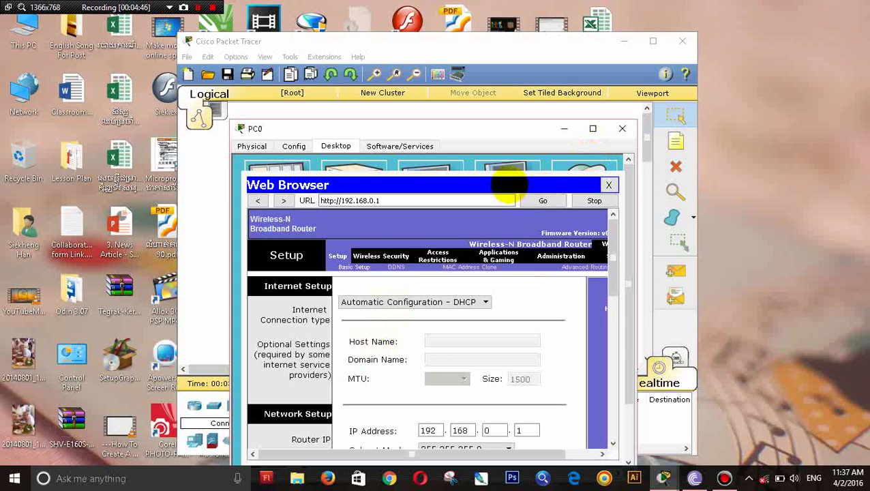
{"action": "left_click", "coordinate": [482, 179]}
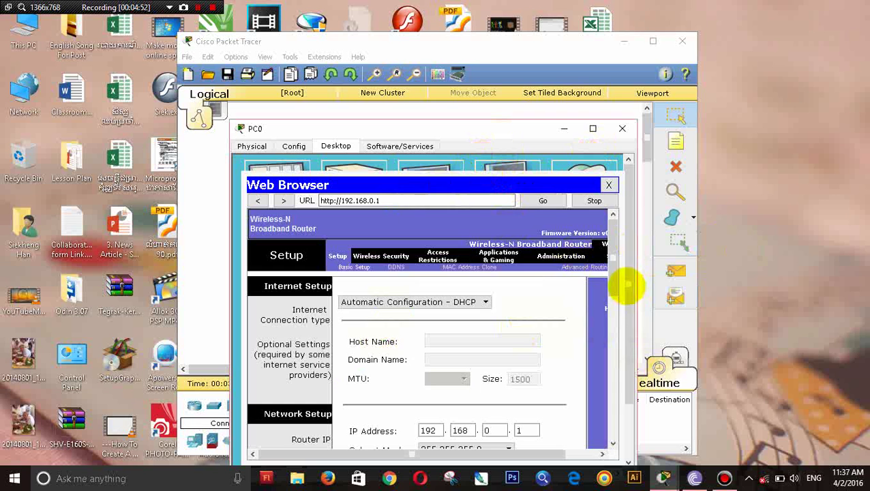
Step: Set the router's IP address to 192.168.0.10 in the network setup
{"action": "left_click_drag", "start_coordinate": [611, 251], "coordinate": [610, 258]}
{"action": "left_click_drag", "start_coordinate": [609, 300], "coordinate": [613, 318]}
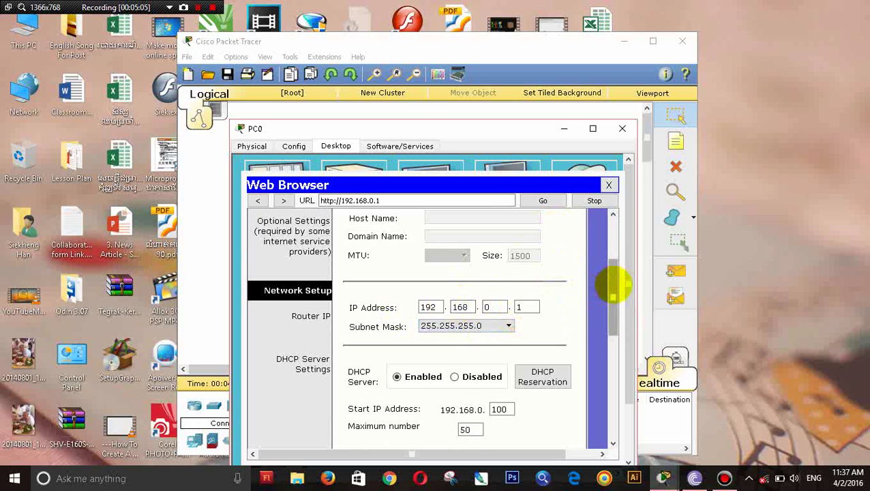
{"action": "scroll", "coordinate": [612, 287], "scroll_direction": "down", "scroll_amount": 2}
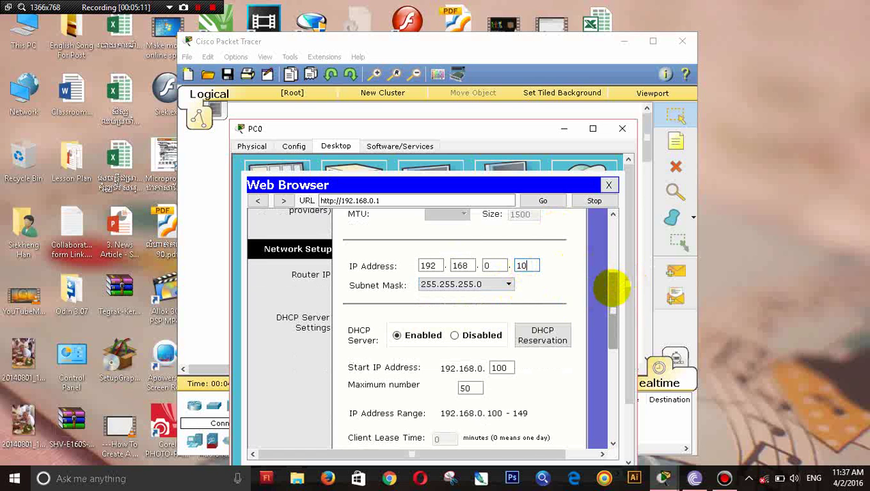
Step: Set the DHCP start IP address to 192.168.0.10 and the maximum number to 30, save the settings, and close the web browser
{"action": "scroll", "coordinate": [612, 289], "scroll_direction": "down", "scroll_amount": 2}
{"action": "left_click", "coordinate": [503, 320]}
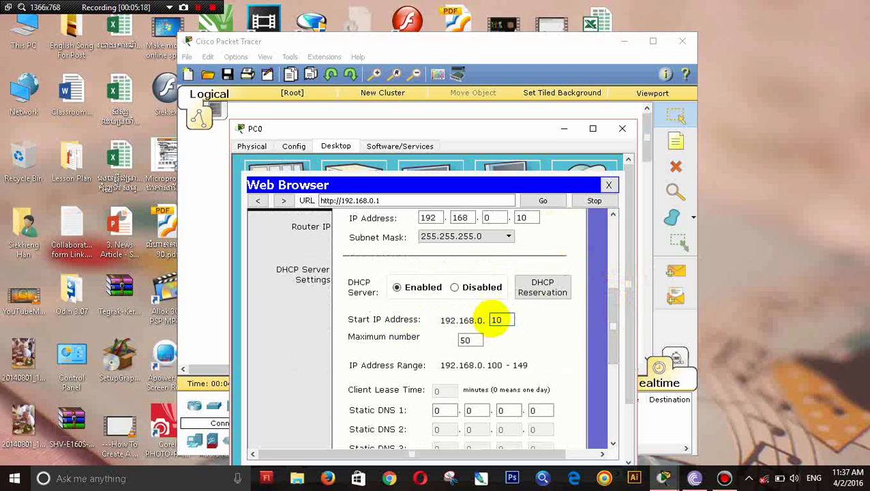
{"action": "left_click", "coordinate": [468, 340]}
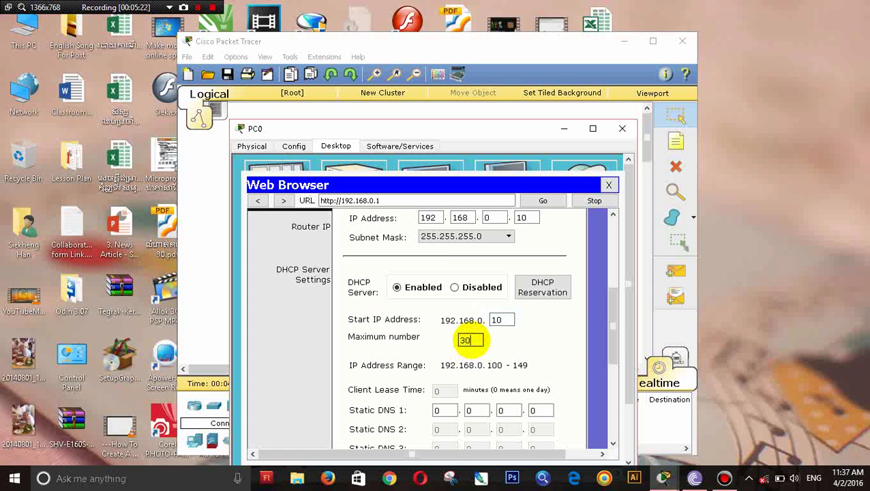
{"action": "left_click_drag", "start_coordinate": [611, 312], "coordinate": [600, 396]}
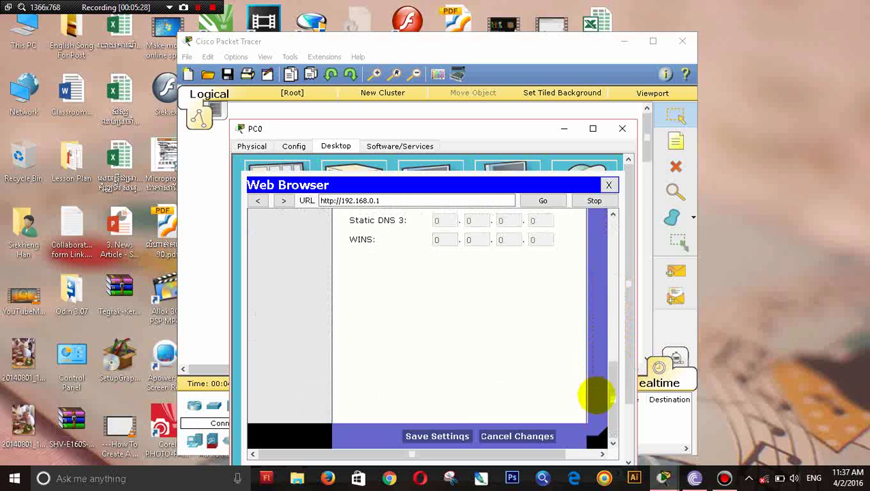
{"action": "left_click", "coordinate": [450, 432]}
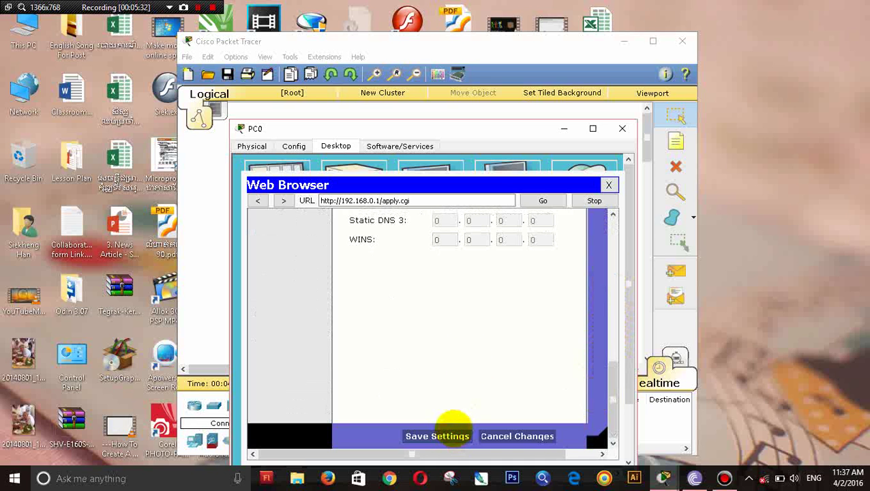
{"action": "scroll", "coordinate": [511, 304], "scroll_direction": "up", "scroll_amount": 2}
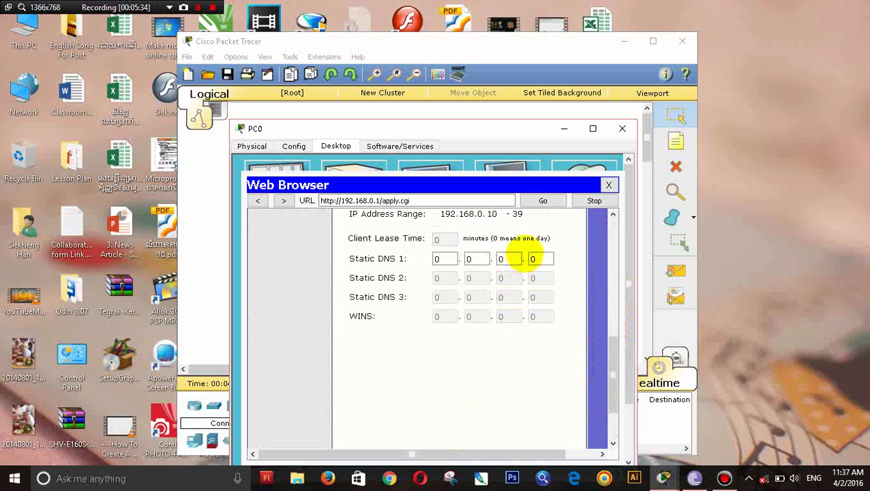
{"action": "scroll", "coordinate": [529, 273], "scroll_direction": "up", "scroll_amount": 3}
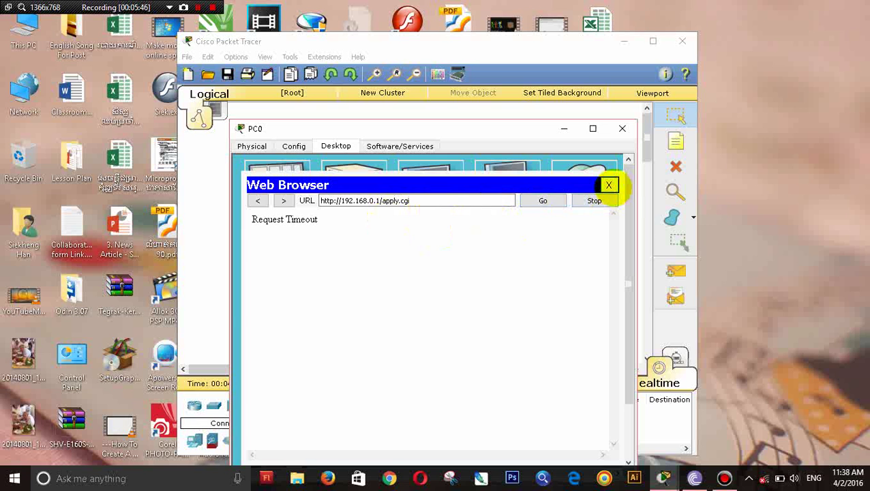
{"action": "left_click", "coordinate": [609, 184]}
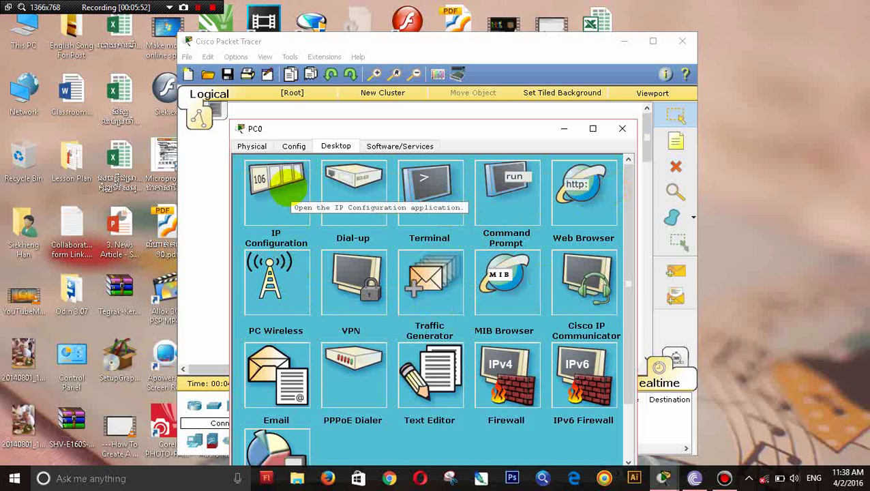
Step: Renew PC0's IP address by switching its IP configuration to Static and back to DHCP, and close the IP configuration
{"action": "left_click", "coordinate": [285, 186]}
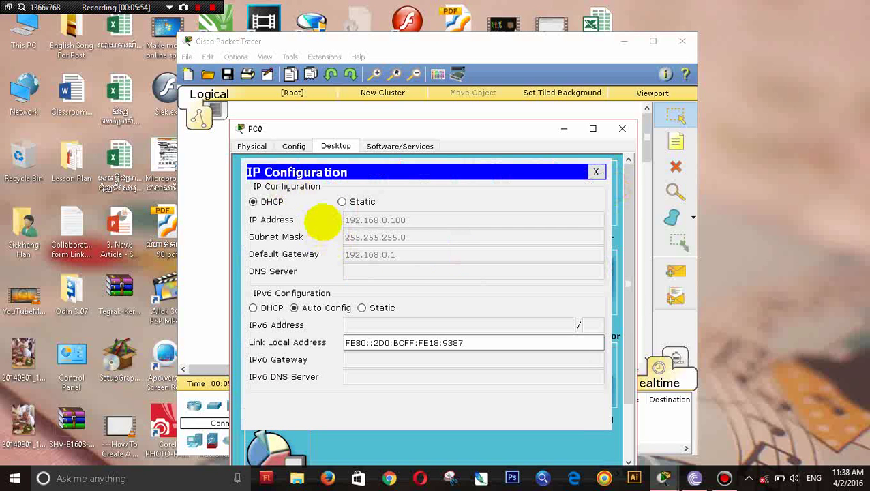
{"action": "left_click", "coordinate": [342, 202]}
{"action": "left_click", "coordinate": [253, 202]}
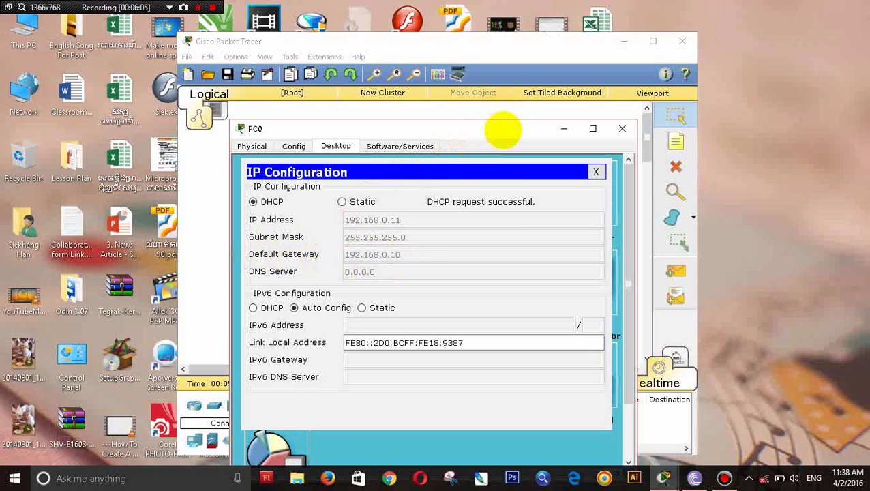
{"action": "left_click_drag", "start_coordinate": [503, 129], "coordinate": [476, 221]}
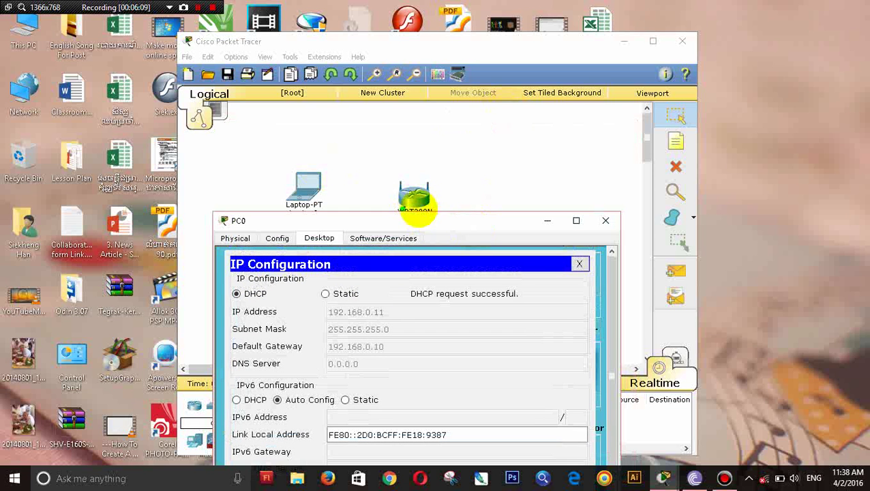
{"action": "left_click_drag", "start_coordinate": [459, 227], "coordinate": [457, 132]}
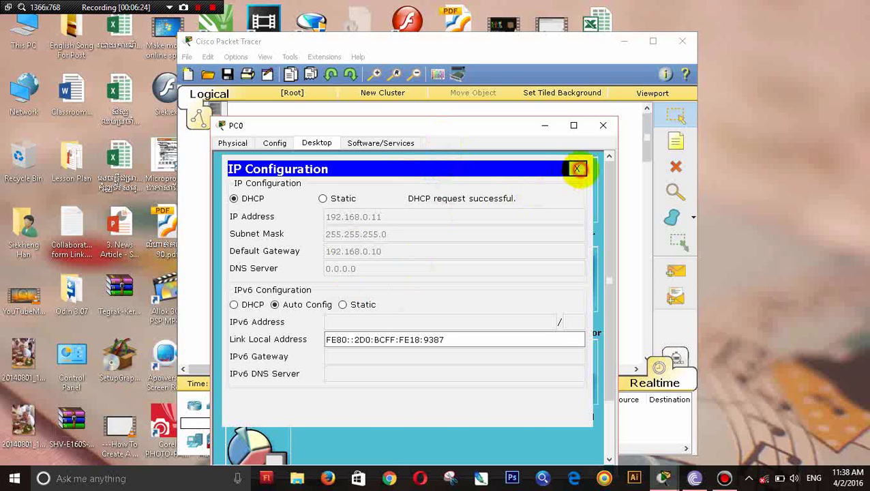
{"action": "left_click", "coordinate": [576, 169]}
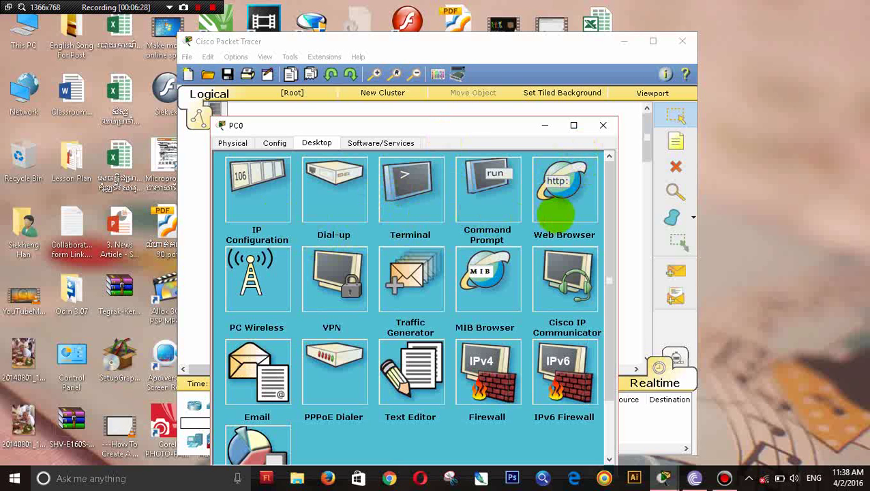
Step: Load the router's page at 192.168.0.10 in PC0's web browser and log in with the user name admin and the account password
{"action": "left_click", "coordinate": [564, 205]}
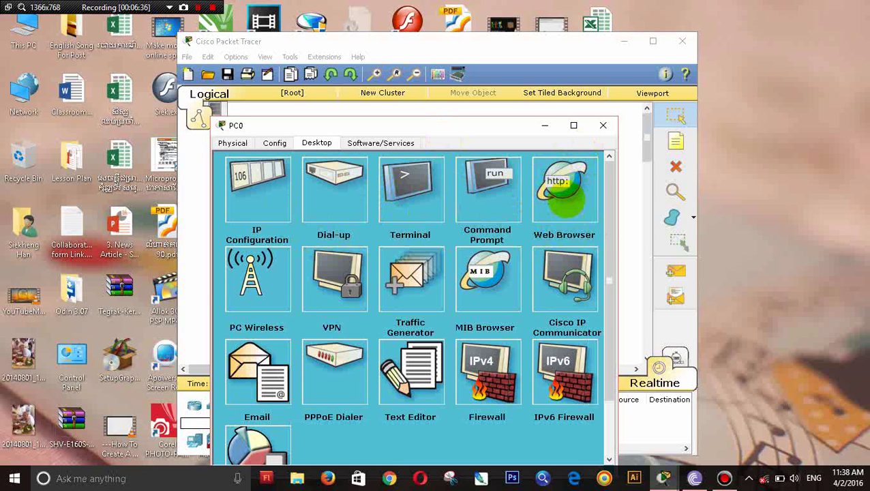
{"action": "left_click", "coordinate": [565, 199]}
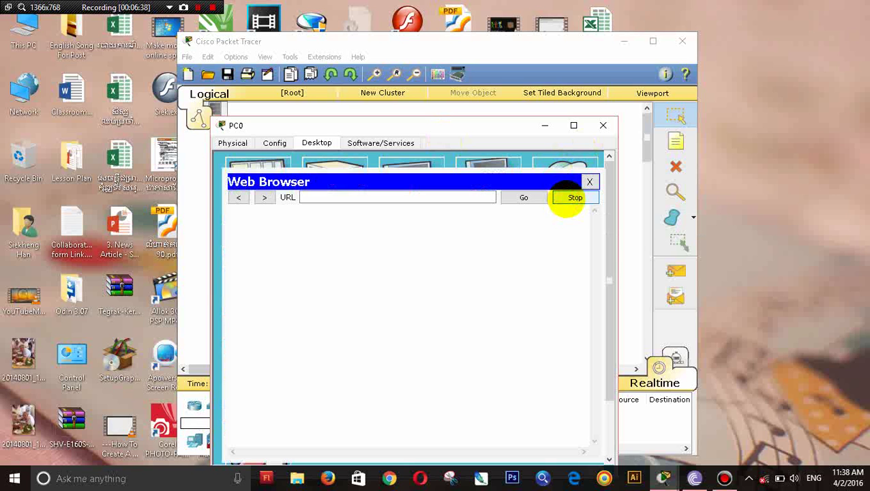
{"action": "left_click", "coordinate": [390, 197]}
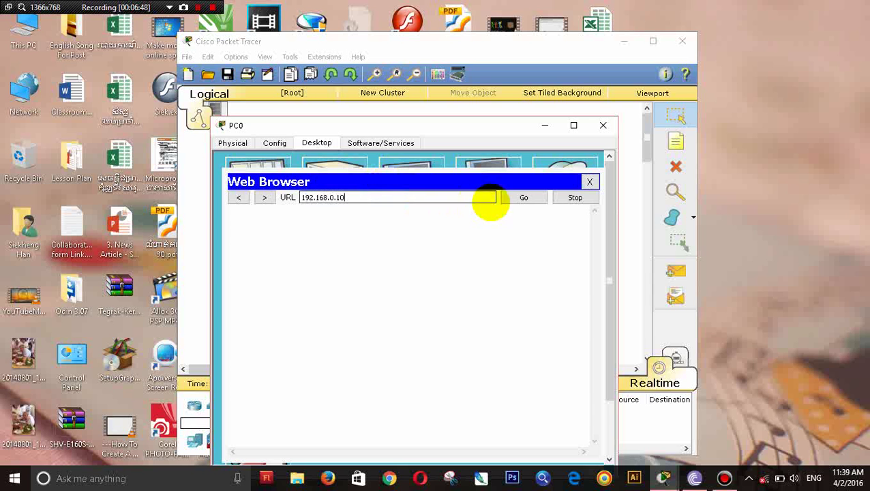
{"action": "left_click", "coordinate": [522, 198]}
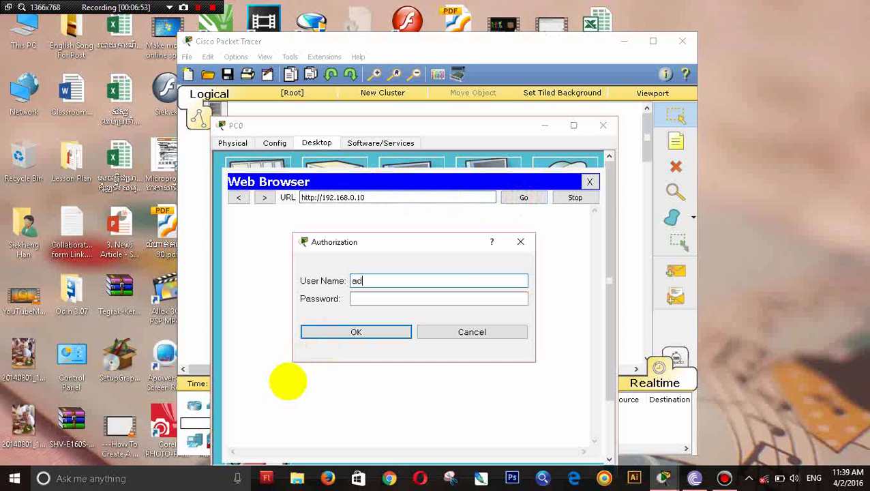
{"action": "key", "text": "Tab"}
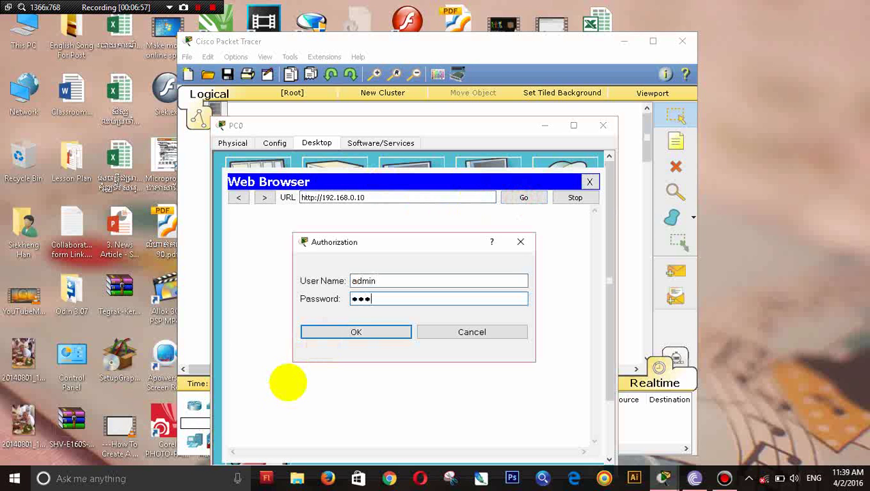
{"action": "left_click", "coordinate": [356, 332]}
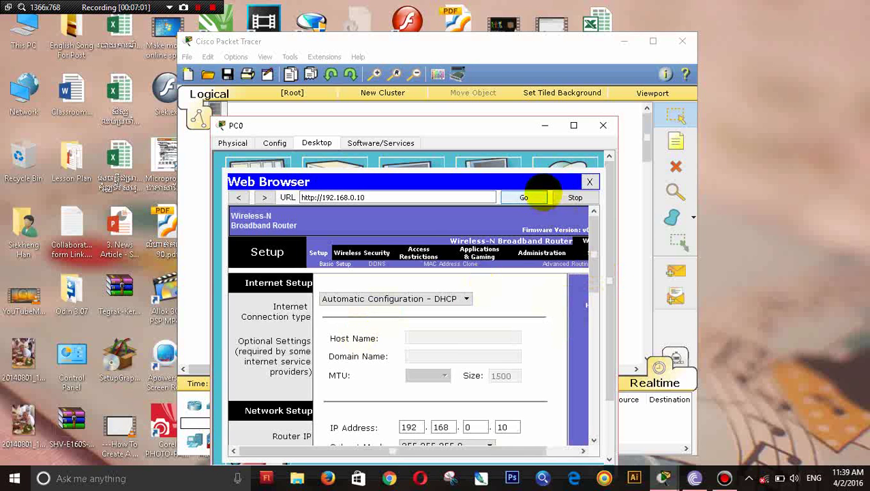
Step: In the basic wireless settings, enter the owner's full name as SSID, set the network mode to Wireless-G Only, and save the settings
{"action": "left_click_drag", "start_coordinate": [594, 252], "coordinate": [594, 270]}
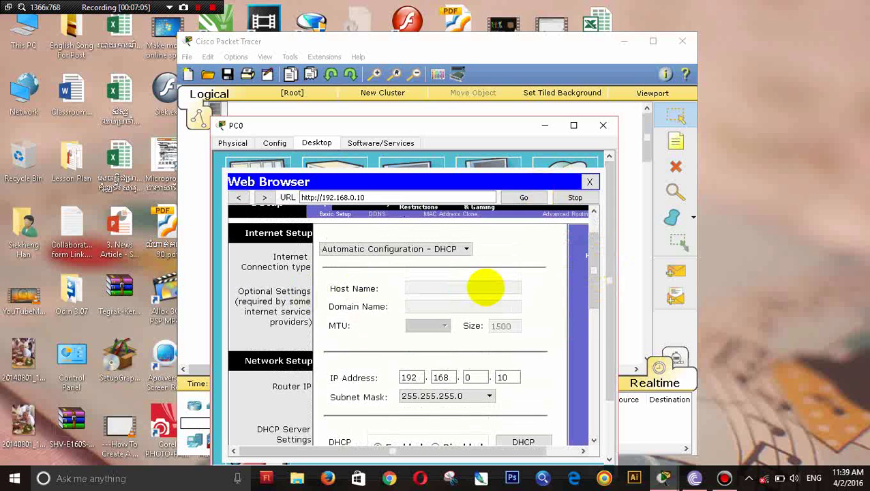
{"action": "left_click_drag", "start_coordinate": [590, 274], "coordinate": [594, 256]}
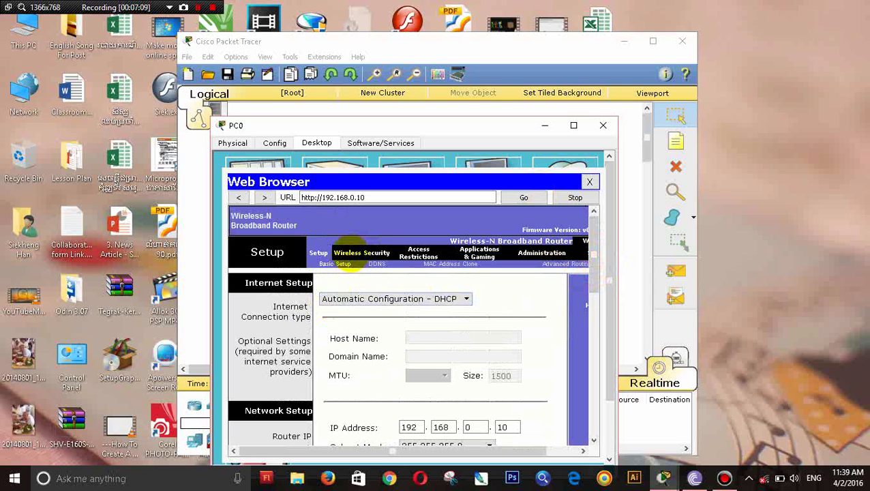
{"action": "left_click", "coordinate": [348, 257]}
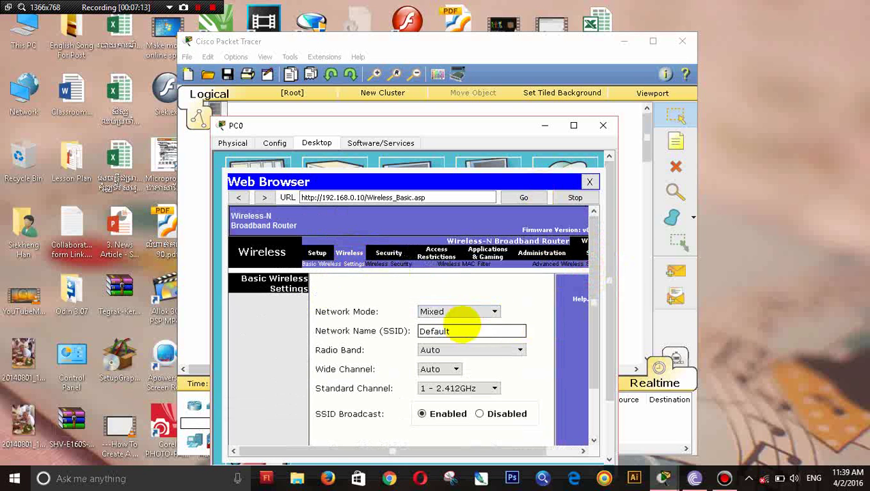
{"action": "left_click", "coordinate": [454, 330]}
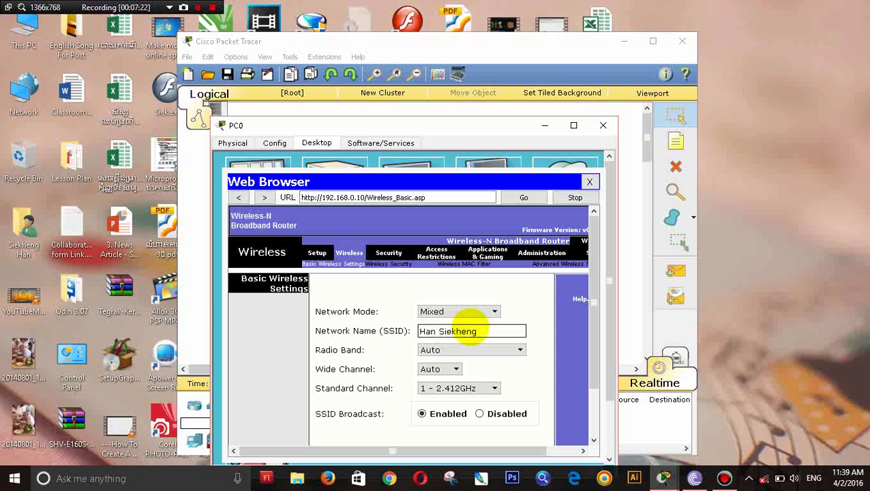
{"action": "scroll", "coordinate": [485, 313], "scroll_direction": "down", "scroll_amount": 3}
{"action": "scroll", "coordinate": [485, 313], "scroll_direction": "down", "scroll_amount": 2}
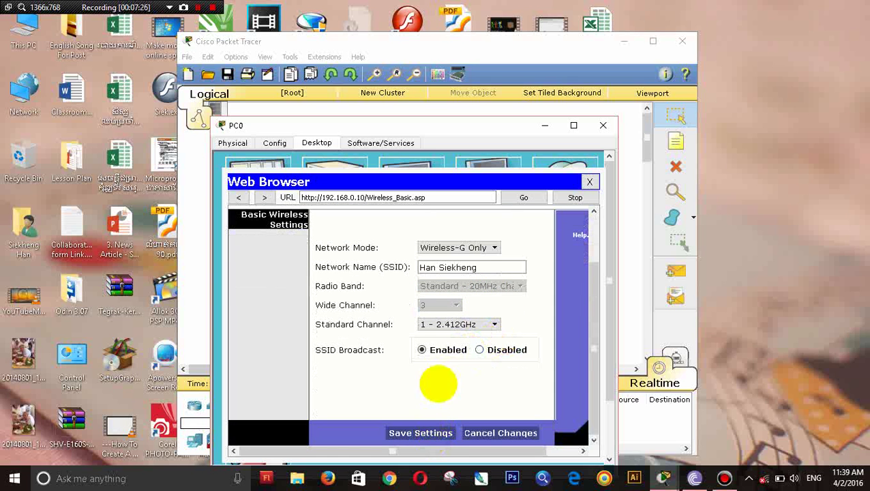
{"action": "left_click", "coordinate": [421, 433]}
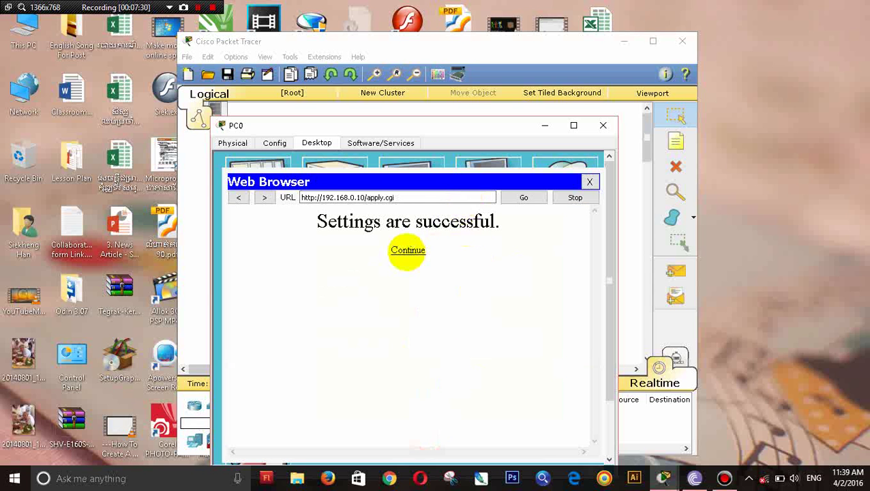
{"action": "left_click", "coordinate": [408, 250]}
Step: Set the wireless security mode to WPA2 Personal, enter the passphrase, save the settings, and close PC0's browser and window
{"action": "scroll", "coordinate": [478, 266], "scroll_direction": "up", "scroll_amount": 3}
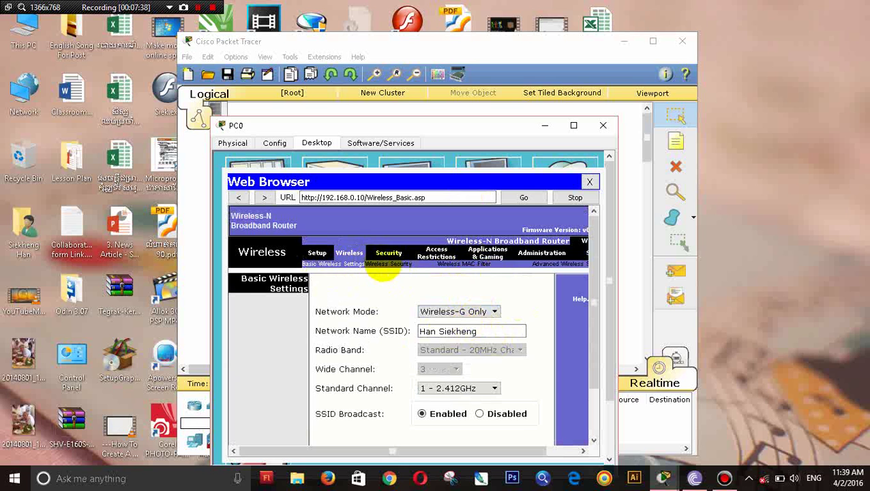
{"action": "left_click", "coordinate": [386, 265]}
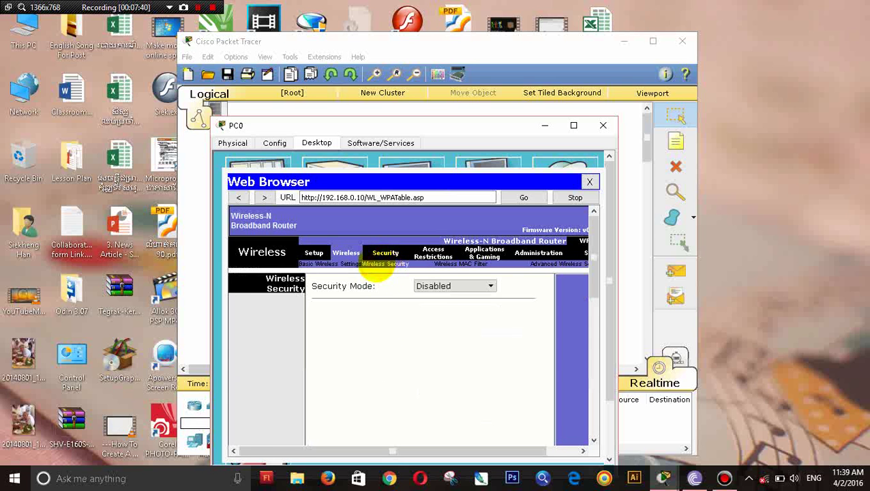
{"action": "left_click", "coordinate": [485, 287]}
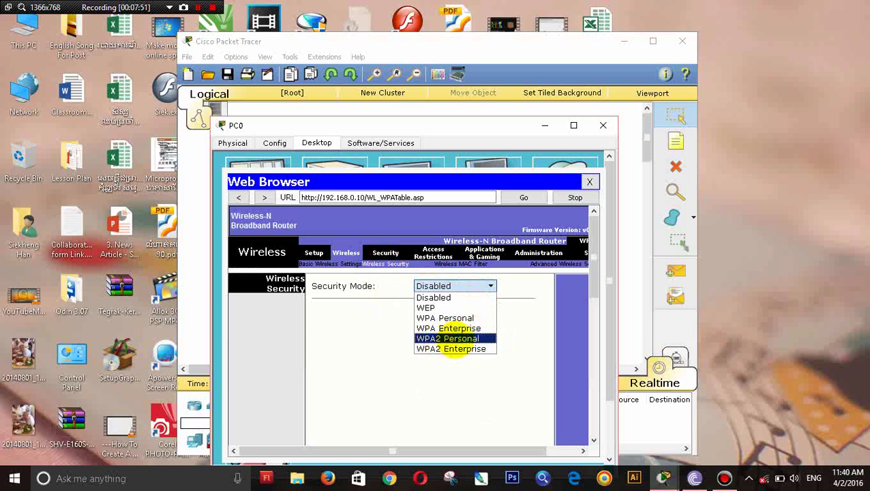
{"action": "left_click", "coordinate": [454, 339]}
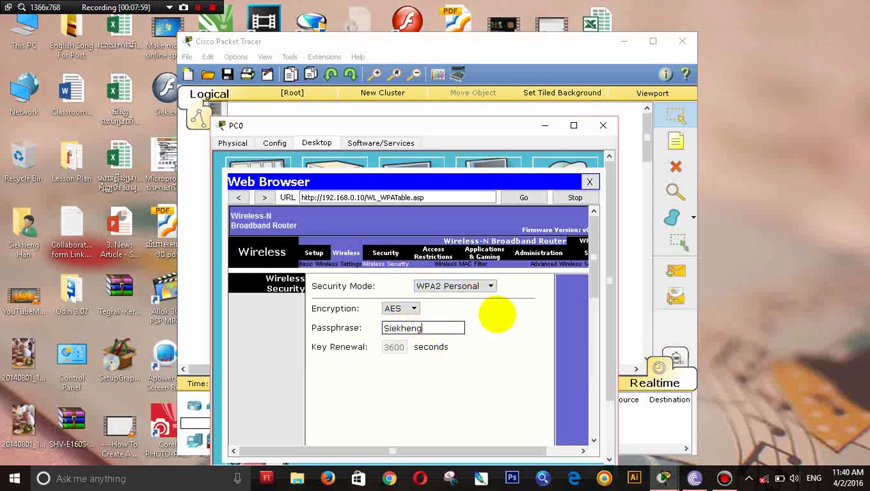
{"action": "scroll", "coordinate": [525, 322], "scroll_direction": "down", "scroll_amount": 5}
{"action": "scroll", "coordinate": [484, 334], "scroll_direction": "down", "scroll_amount": 3}
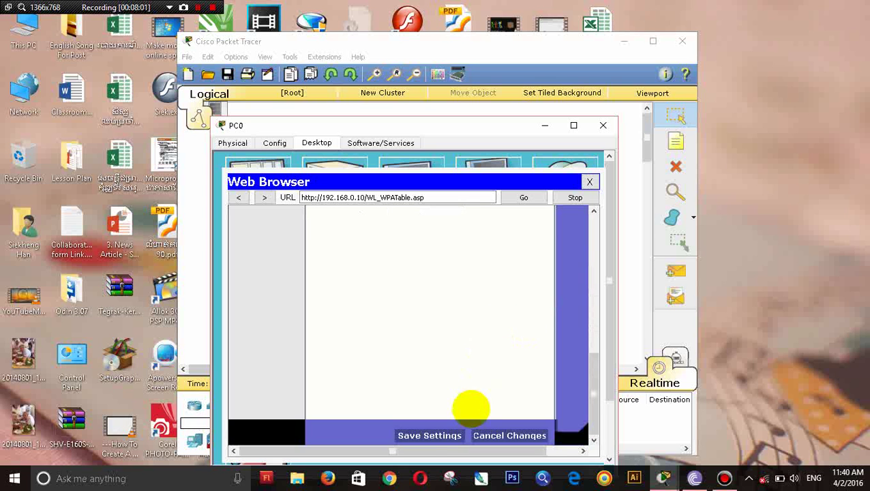
{"action": "left_click", "coordinate": [428, 435]}
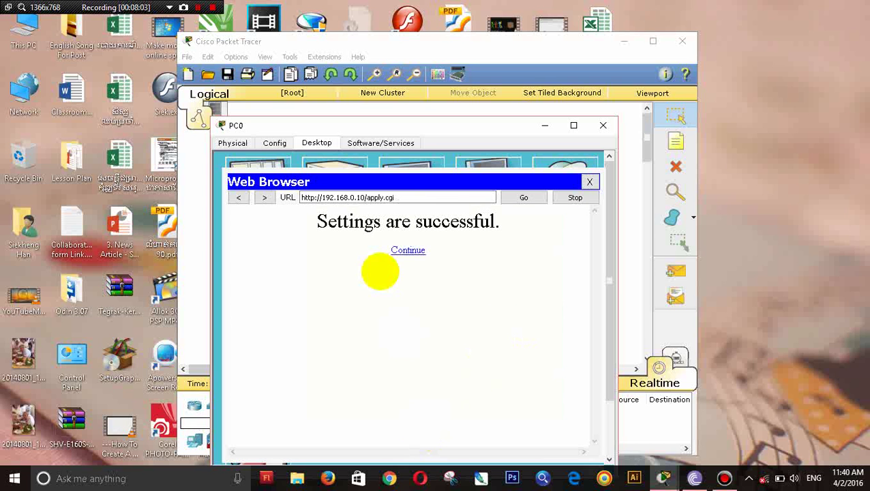
{"action": "left_click", "coordinate": [407, 251]}
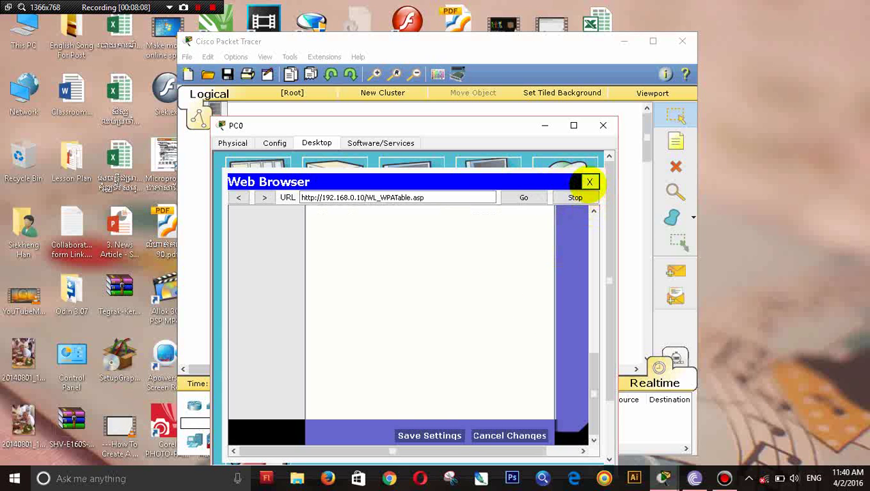
{"action": "left_click", "coordinate": [589, 182]}
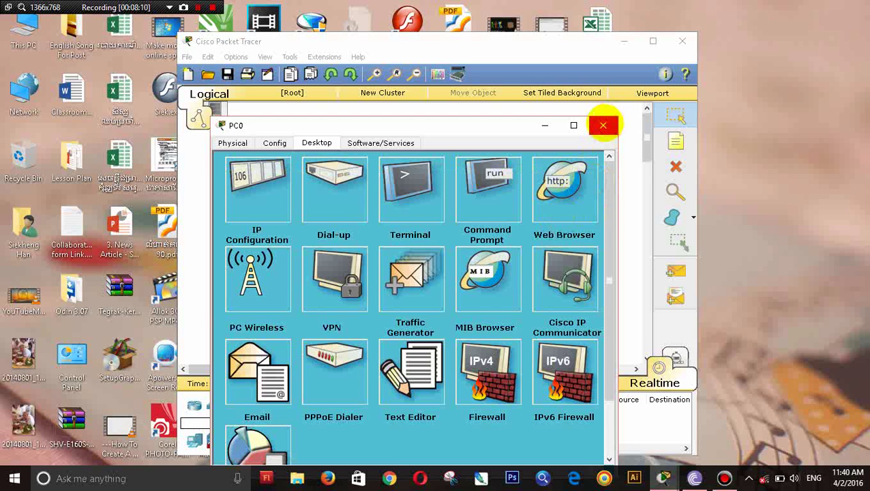
{"action": "left_click", "coordinate": [603, 125]}
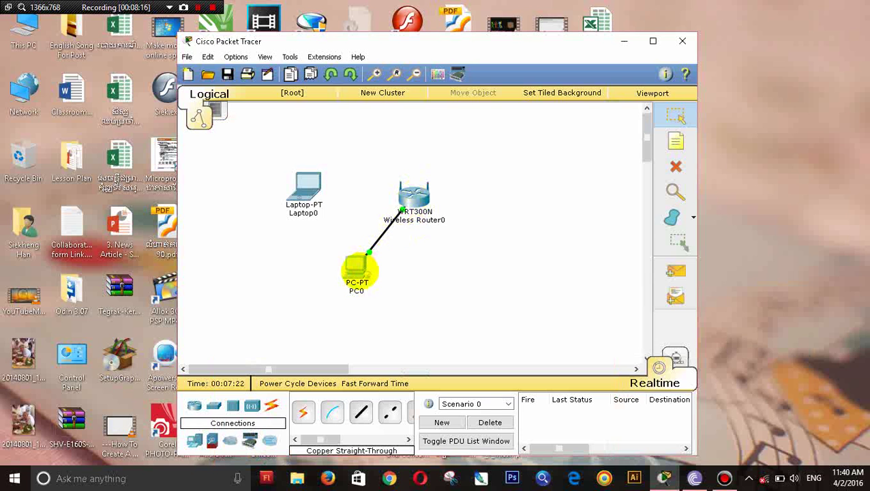
Step: Inspect the module slot and power button on the side of Laptop0 in its physical device view
{"action": "mouse_move", "coordinate": [360, 272]}
{"action": "mouse_move", "coordinate": [311, 194]}
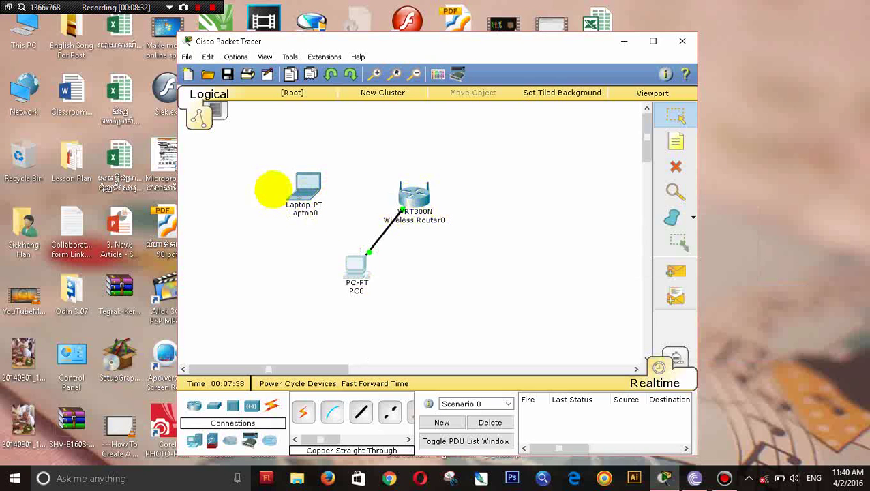
{"action": "left_click", "coordinate": [304, 188]}
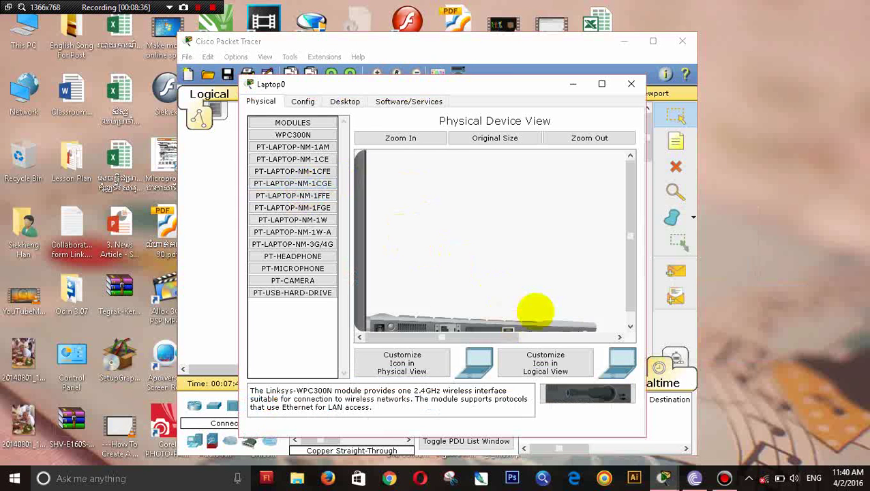
{"action": "left_click", "coordinate": [632, 281]}
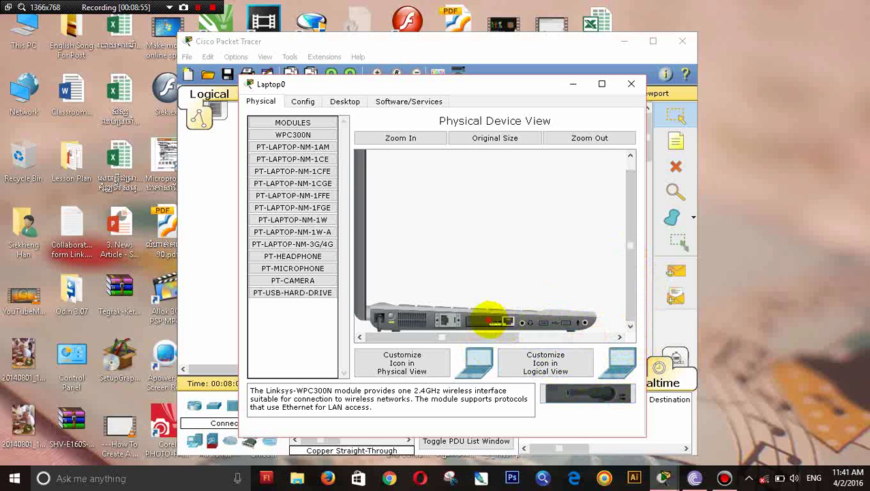
{"action": "mouse_move", "coordinate": [489, 317]}
{"action": "left_mouse_down"}
{"action": "mouse_move", "coordinate": [586, 375]}
{"action": "mouse_move", "coordinate": [575, 389]}
{"action": "mouse_move", "coordinate": [545, 348]}
{"action": "mouse_move", "coordinate": [477, 318]}
{"action": "left_mouse_up"}
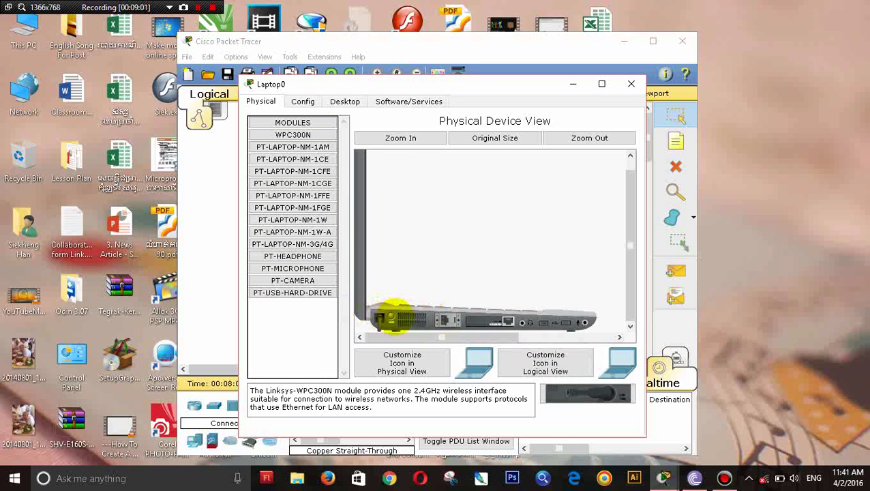
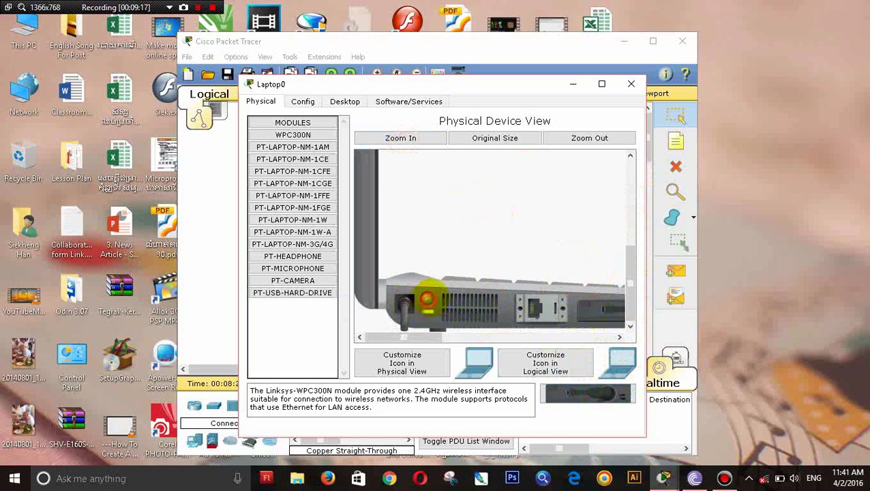
{"action": "mouse_move", "coordinate": [632, 278]}
{"action": "left_mouse_down"}
{"action": "mouse_move", "coordinate": [633, 238]}
{"action": "mouse_move", "coordinate": [628, 283]}
{"action": "left_mouse_up"}
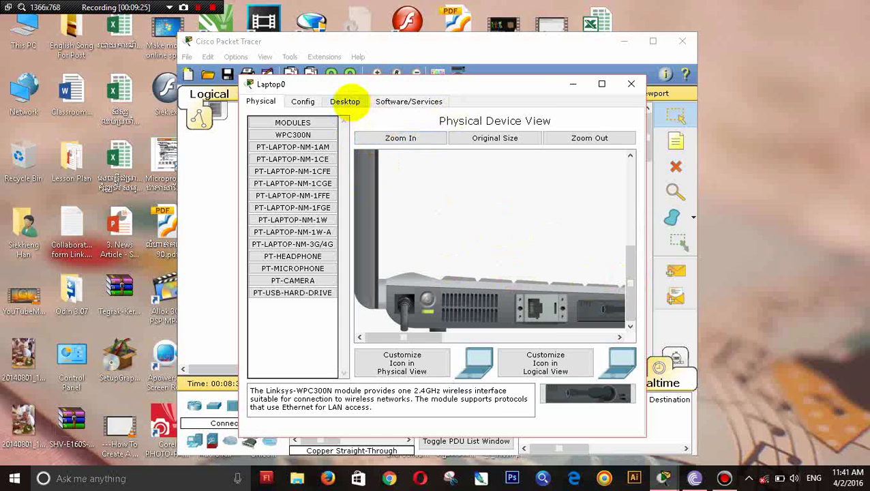
Step: Connect Laptop0 to the router's wireless network using WPA2-Personal and the pre-shared key, and close the wireless monitor and Laptop0's window
{"action": "left_click", "coordinate": [345, 101]}
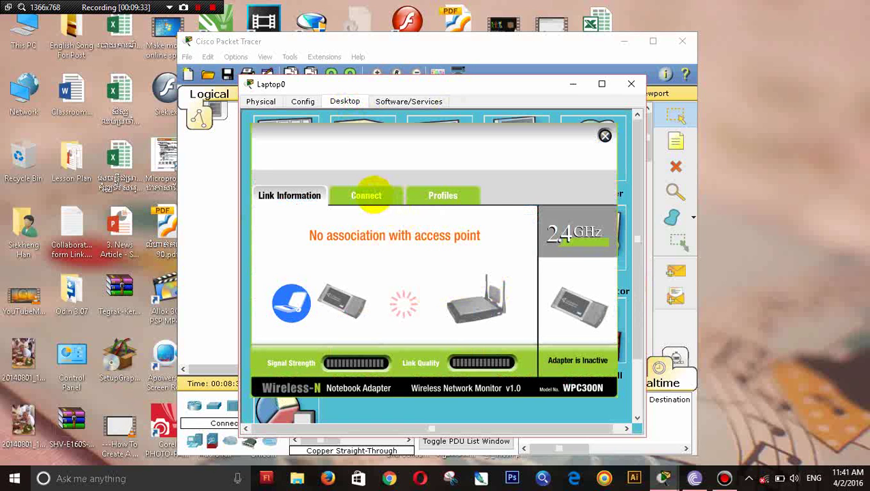
{"action": "left_click", "coordinate": [372, 193]}
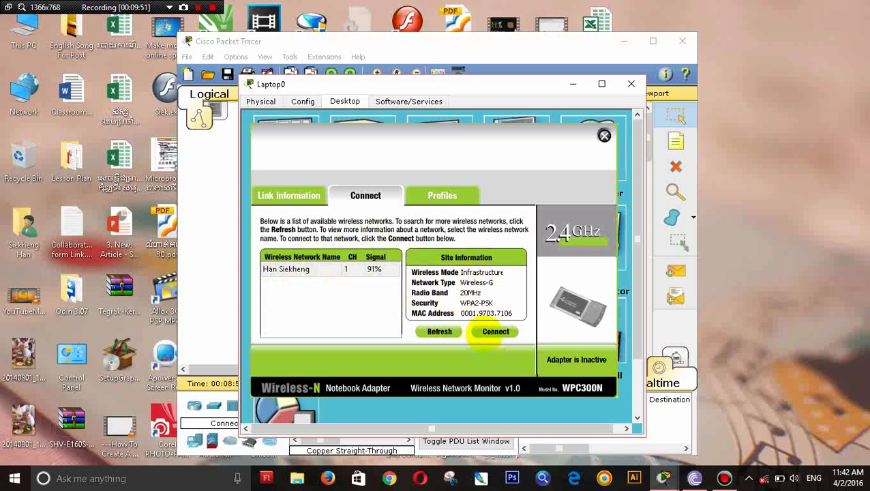
{"action": "left_click", "coordinate": [496, 332]}
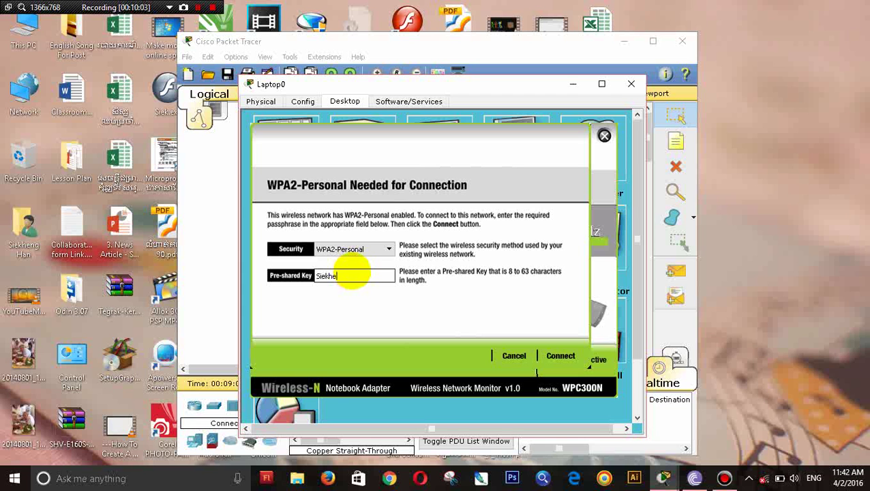
{"action": "left_click", "coordinate": [559, 409]}
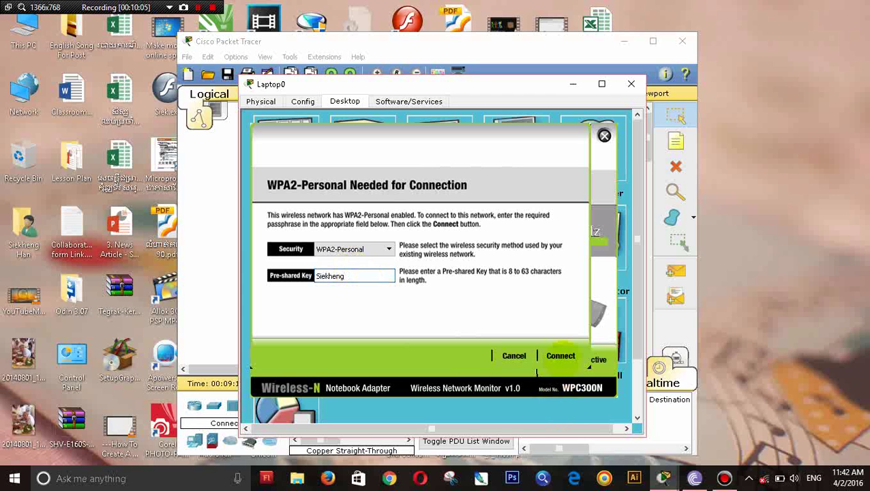
{"action": "left_click", "coordinate": [560, 355]}
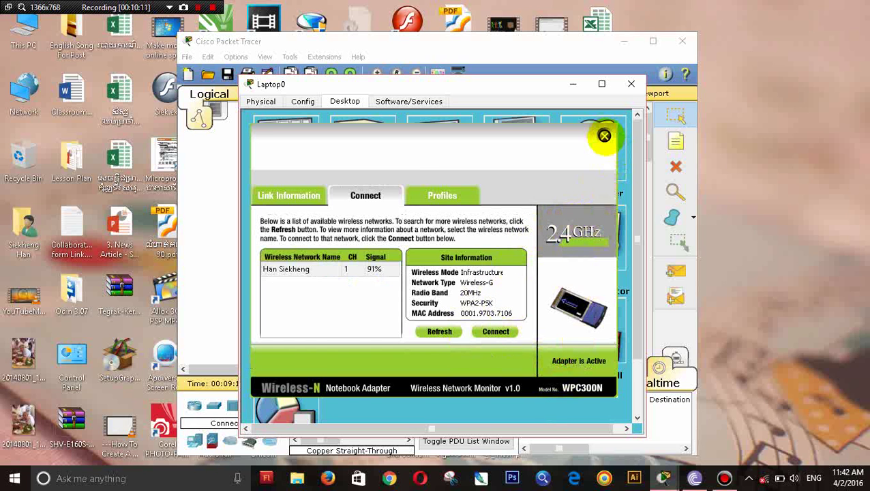
{"action": "left_click", "coordinate": [605, 136]}
{"action": "left_click", "coordinate": [624, 84]}
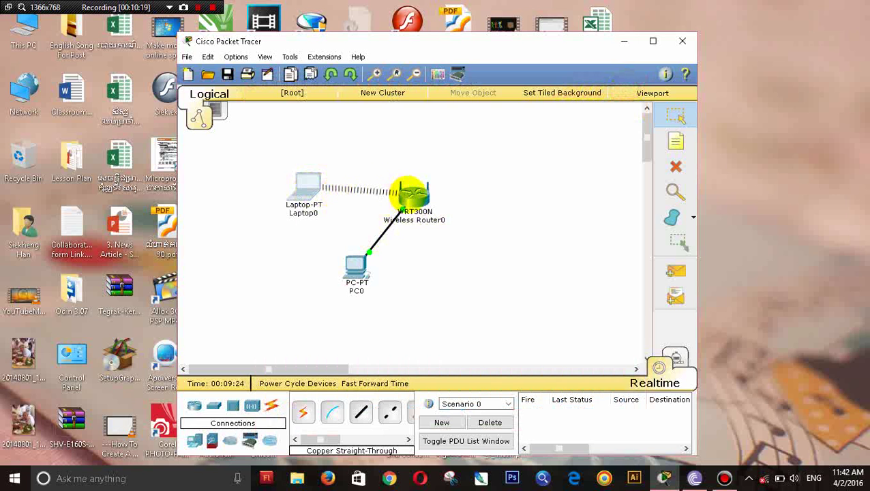
Step: Check the port status and address summary of Wireless Router0 in the logical workspace
{"action": "mouse_move", "coordinate": [424, 195]}
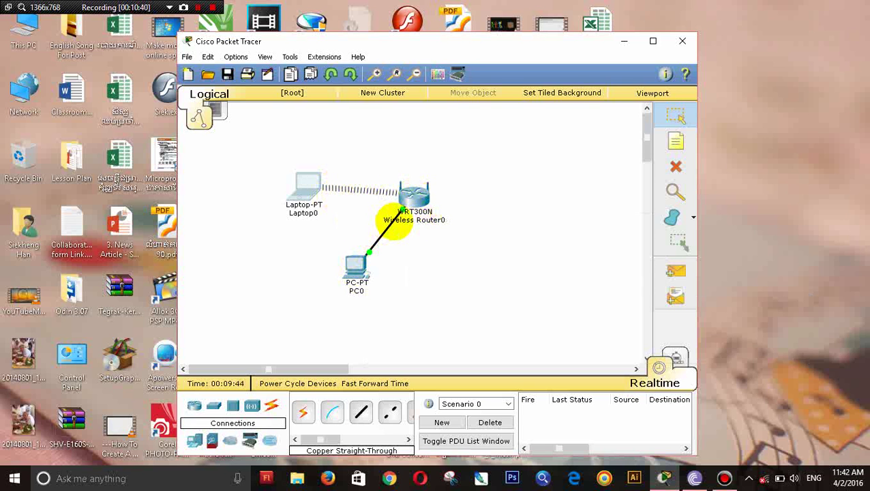
{"action": "mouse_move", "coordinate": [394, 221]}
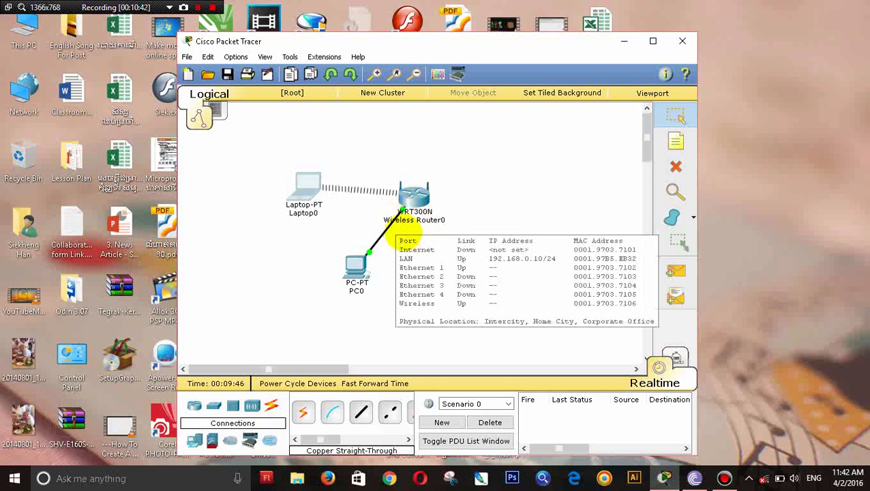